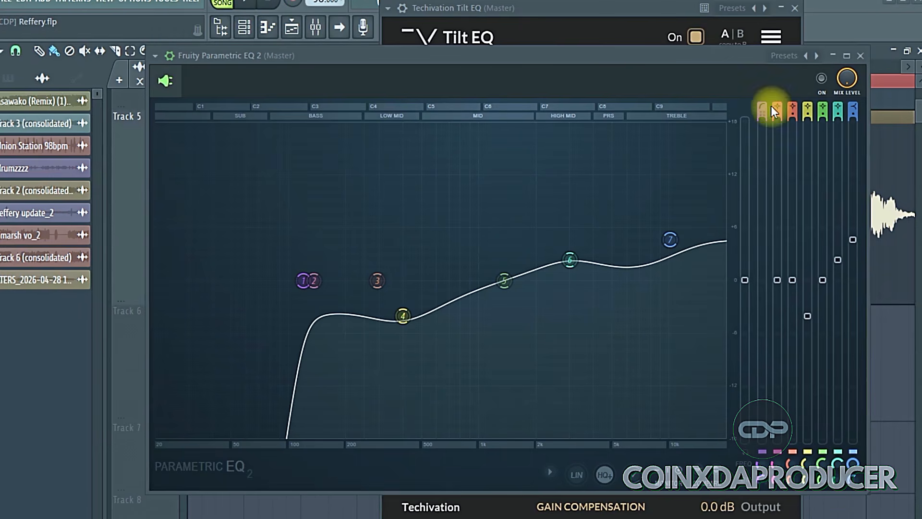
# Enable Fruity Parametric EQ 2, nudge band 7, compare playback with the EQ on and bypassed, and close its window
pyautogui.click(821, 78)
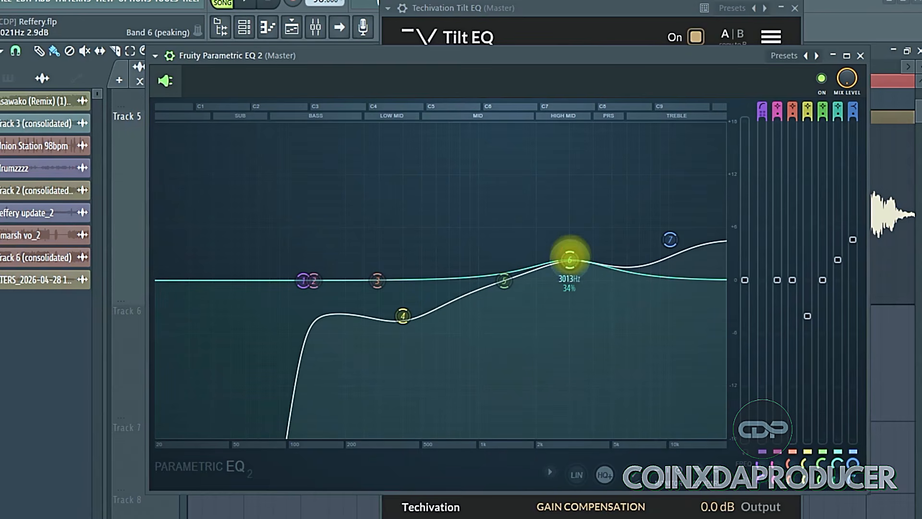
pyautogui.moveTo(672, 243); pyautogui.dragTo(671, 240)
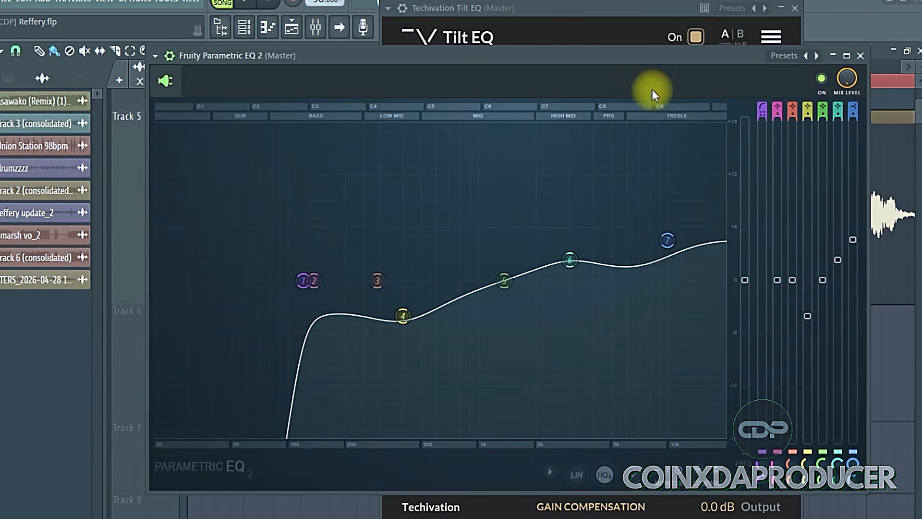
pyautogui.press('space')
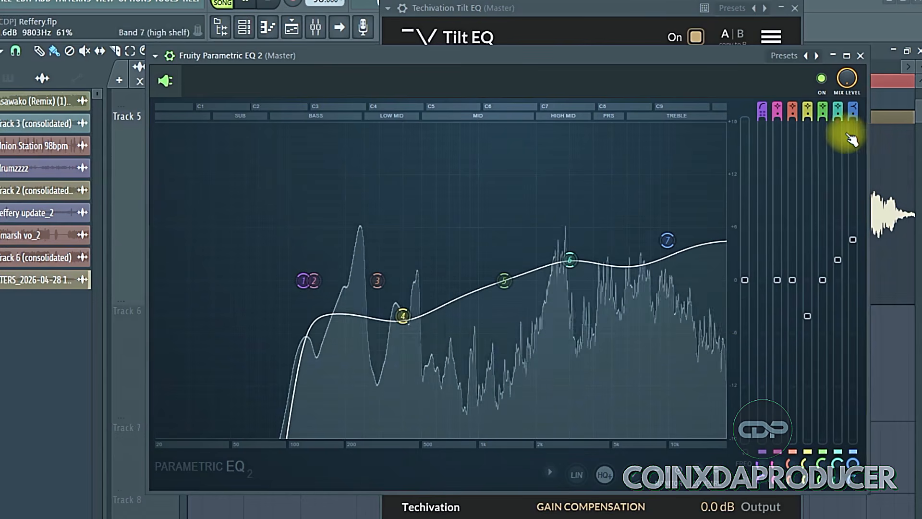
pyautogui.click(821, 79)
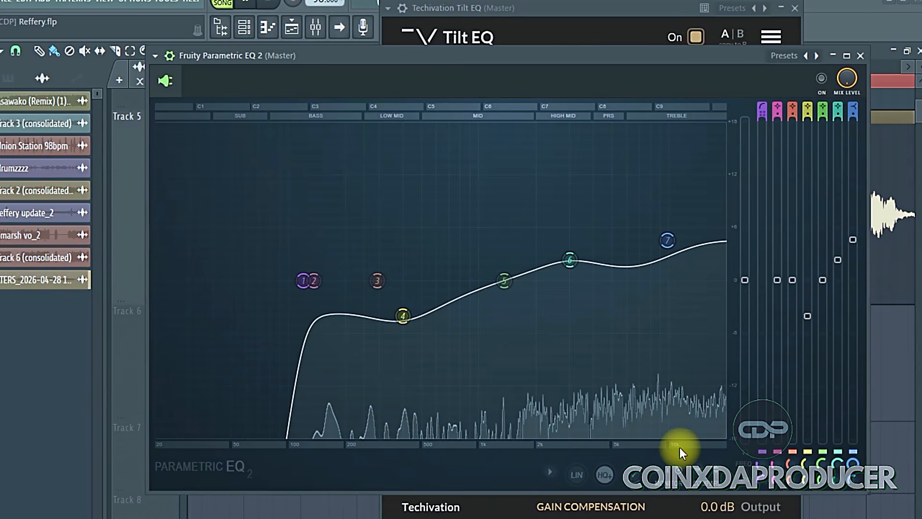
pyautogui.click(822, 80)
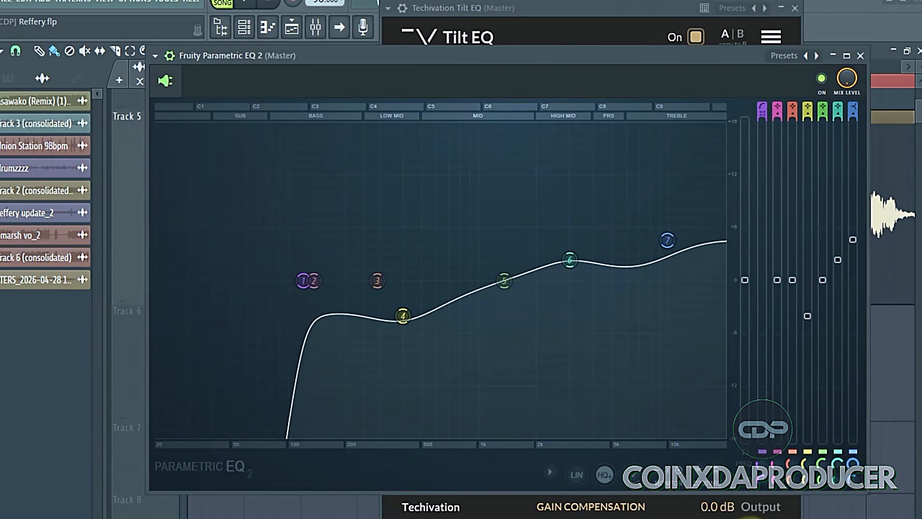
pyautogui.click(861, 57)
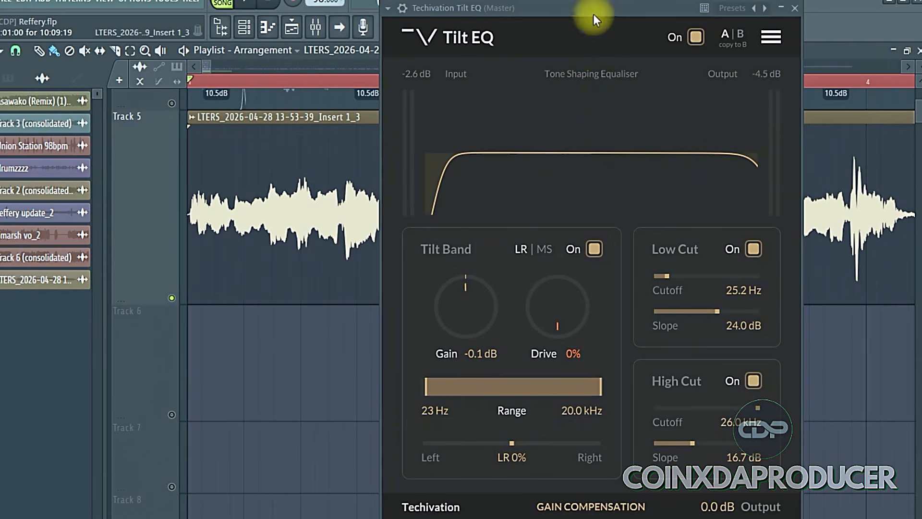
# Play the clip and set Tilt EQ's Tilt Band to +12.0 dB gain and 68% drive
pyautogui.moveTo(604, 11); pyautogui.dragTo(540, 11)
pyautogui.press('space')
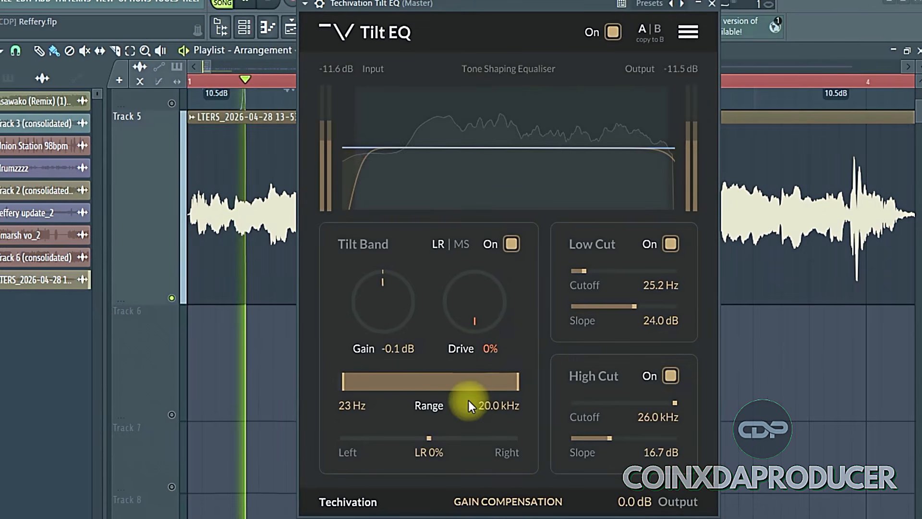
pyautogui.moveTo(372, 315); pyautogui.dragTo(356, 212)
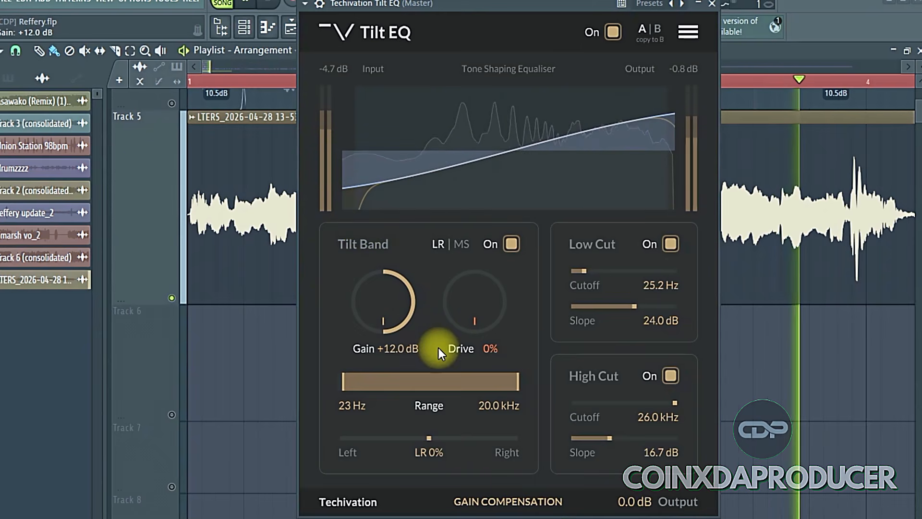
pyautogui.moveTo(377, 290); pyautogui.dragTo(365, 235)
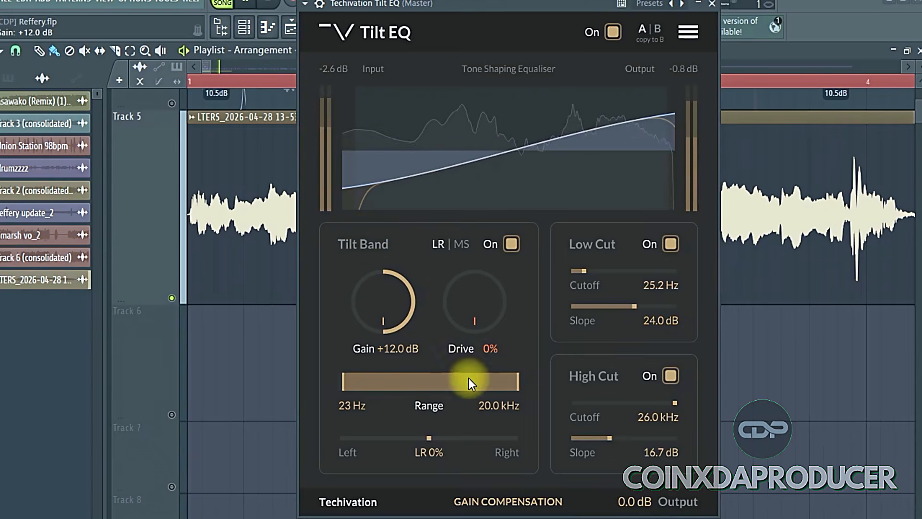
pyautogui.moveTo(469, 303)
pyautogui.mouseDown()
pyautogui.moveTo(464, 321)
pyautogui.moveTo(460, 185)
pyautogui.mouseUp()
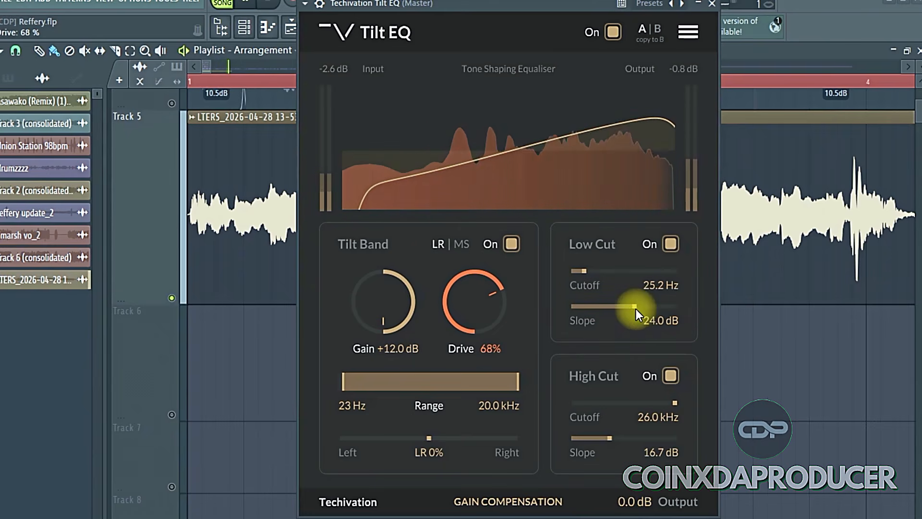
# Set the Low Cut to a 36.0 dB slope and 54.2 Hz cutoff, and the High Cut slope to 35.8 dB
pyautogui.moveTo(636, 309); pyautogui.dragTo(778, 304)
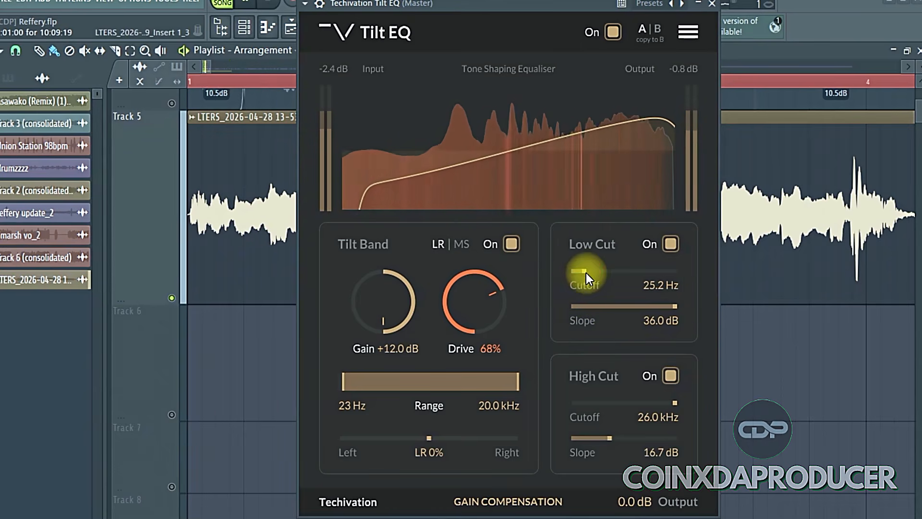
pyautogui.moveTo(586, 272)
pyautogui.mouseDown()
pyautogui.moveTo(686, 279)
pyautogui.moveTo(585, 271)
pyautogui.moveTo(630, 269)
pyautogui.moveTo(602, 269)
pyautogui.mouseUp()
pyautogui.click(606, 448)
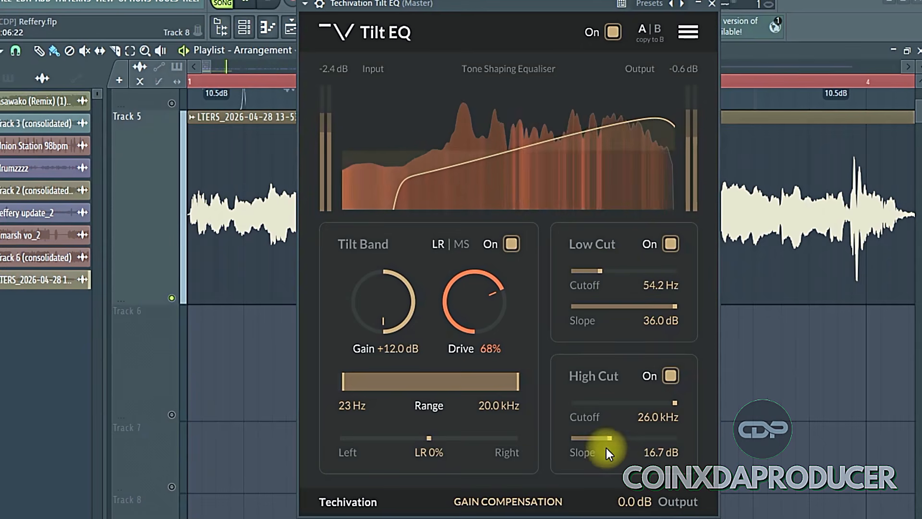
pyautogui.moveTo(607, 439); pyautogui.dragTo(508, 428)
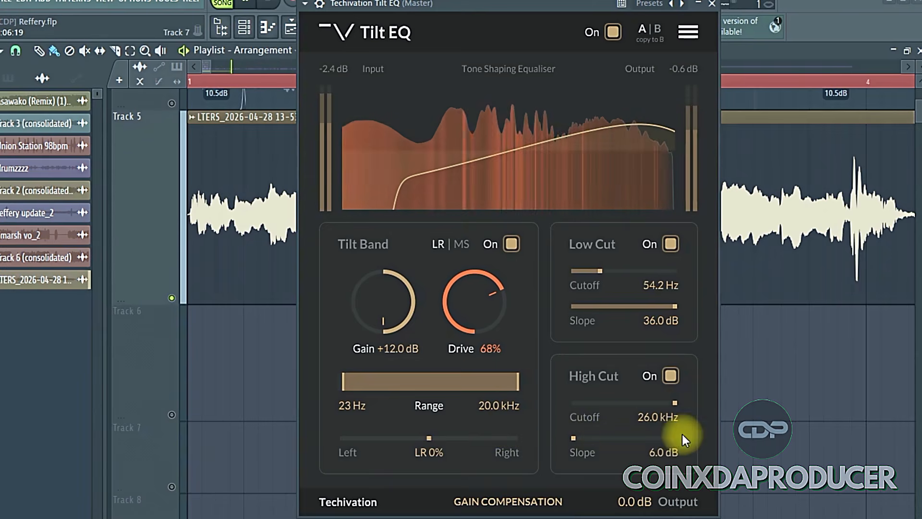
pyautogui.moveTo(580, 450); pyautogui.dragTo(686, 448)
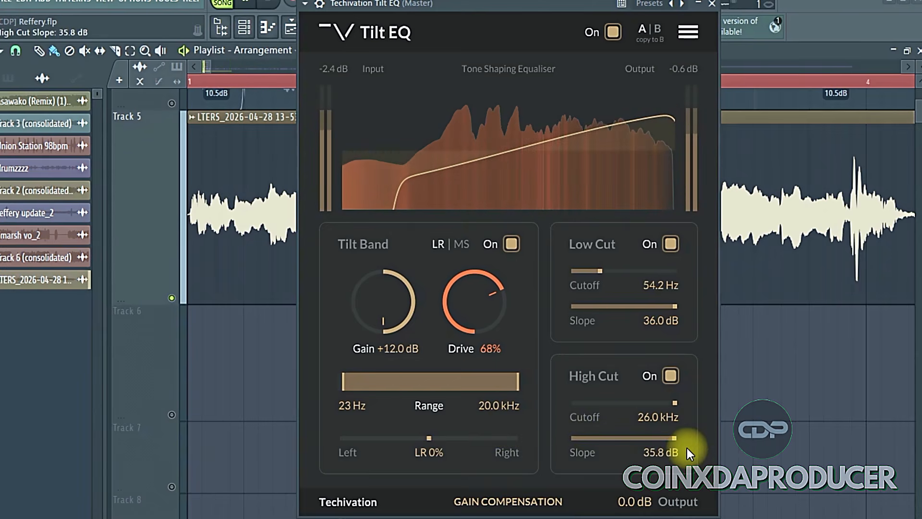
# Compare the clip's sound with Tilt EQ bypassed and enabled
pyautogui.click(610, 37)
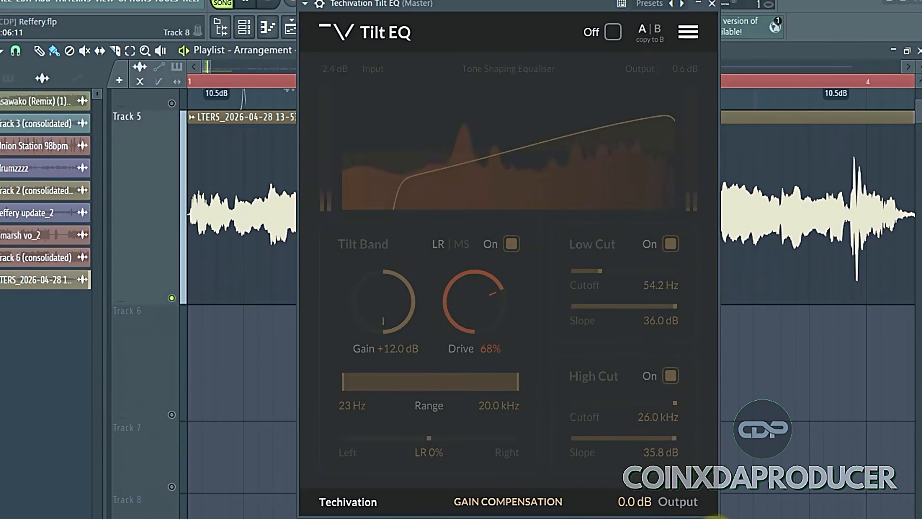
pyautogui.click(613, 32)
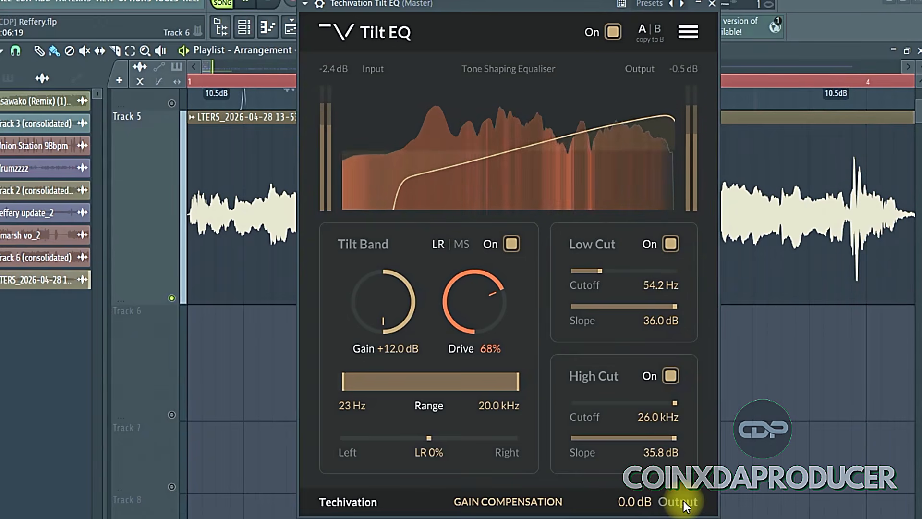
pyautogui.click(485, 5)
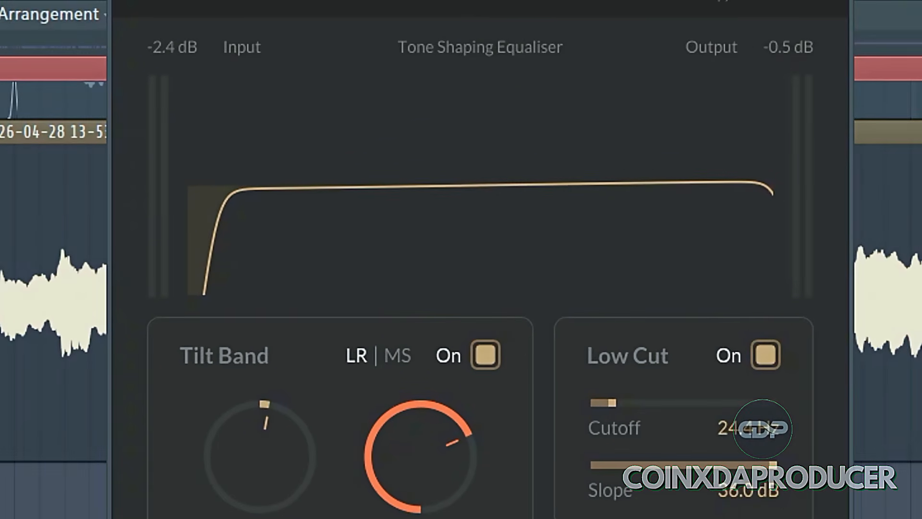
# Try raising the Tilt Band gain to +12.0 dB and adjusting both ends of its frequency range
pyautogui.moveTo(284, 459); pyautogui.dragTo(246, 273)
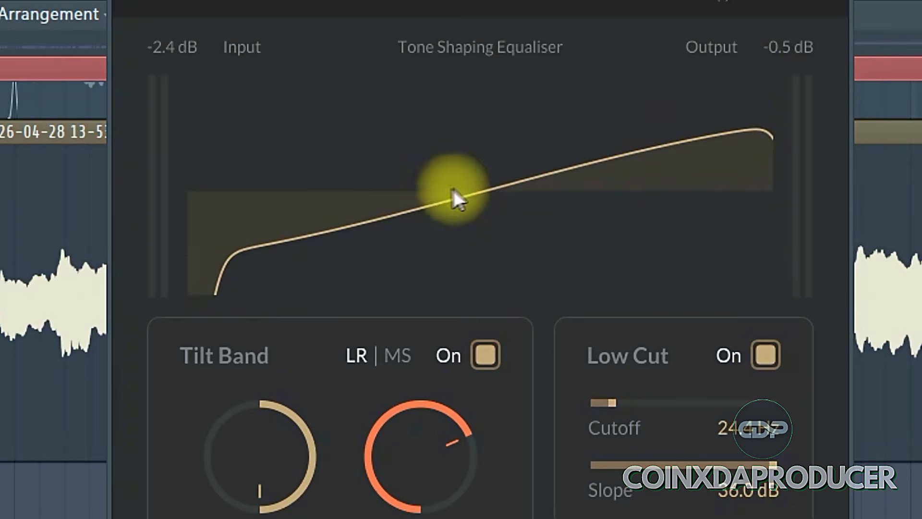
pyautogui.moveTo(412, 418); pyautogui.dragTo(357, 416)
pyautogui.moveTo(197, 518)
pyautogui.mouseDown()
pyautogui.moveTo(442, 518)
pyautogui.moveTo(197, 518)
pyautogui.mouseUp()
pyautogui.moveTo(497, 518); pyautogui.dragTo(497, 425)
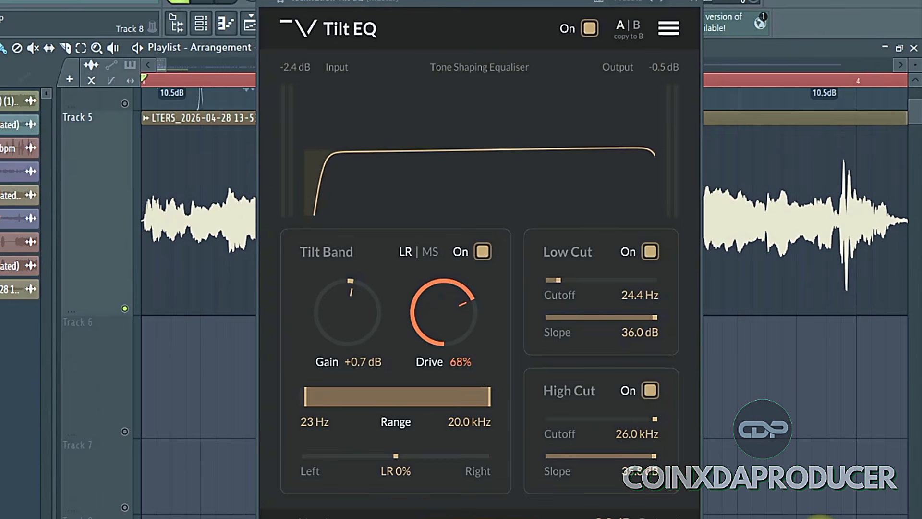
pyautogui.moveTo(354, 311); pyautogui.dragTo(339, 214)
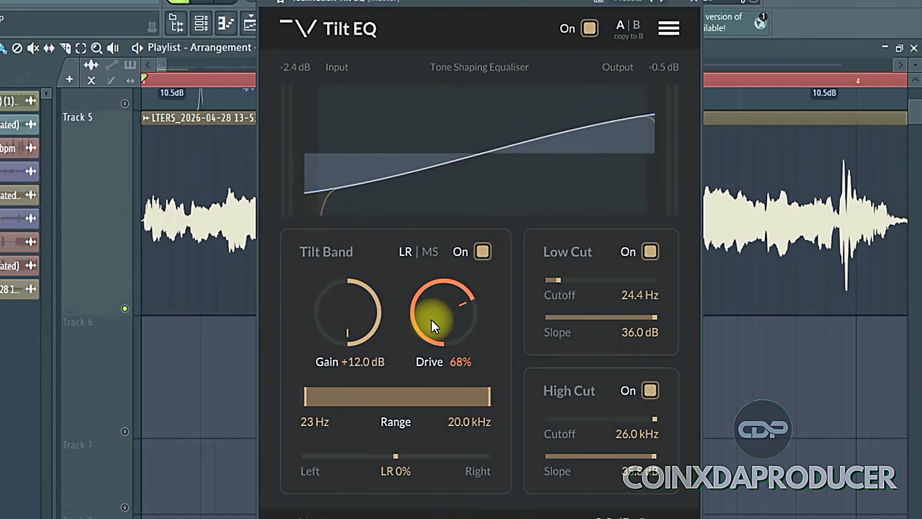
pyautogui.moveTo(402, 249); pyautogui.dragTo(402, 285)
pyautogui.moveTo(313, 400)
pyautogui.mouseDown()
pyautogui.moveTo(457, 404)
pyautogui.moveTo(308, 398)
pyautogui.mouseUp()
pyautogui.moveTo(491, 401)
pyautogui.mouseDown()
pyautogui.moveTo(372, 393)
pyautogui.moveTo(495, 408)
pyautogui.mouseUp()
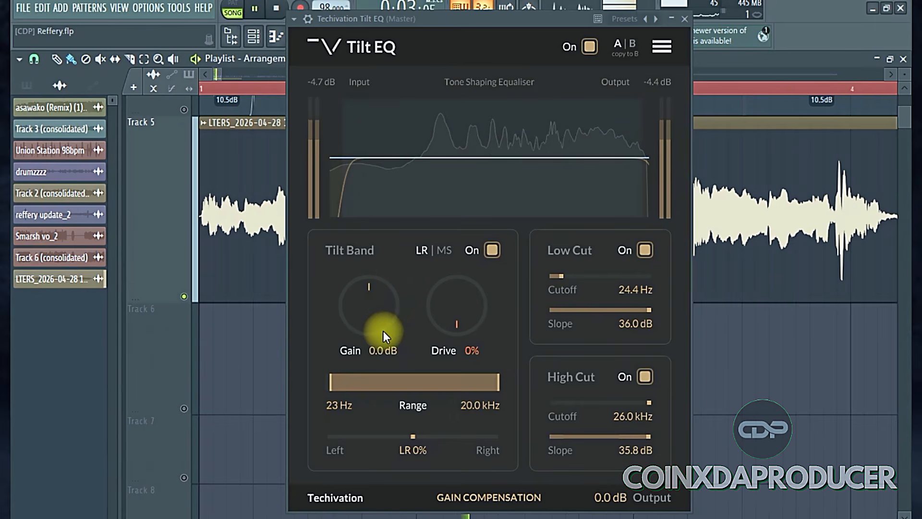
# Set the Tilt Band to +12.0 dB gain, a 3.6 kHz upper range limit and 100% drive during playback
pyautogui.moveTo(368, 310); pyautogui.dragTo(372, 257)
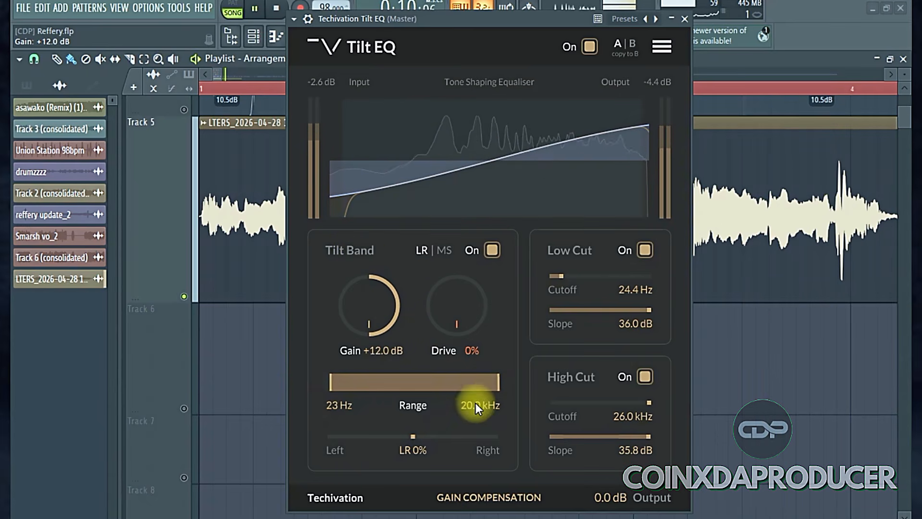
pyautogui.moveTo(494, 388); pyautogui.dragTo(454, 382)
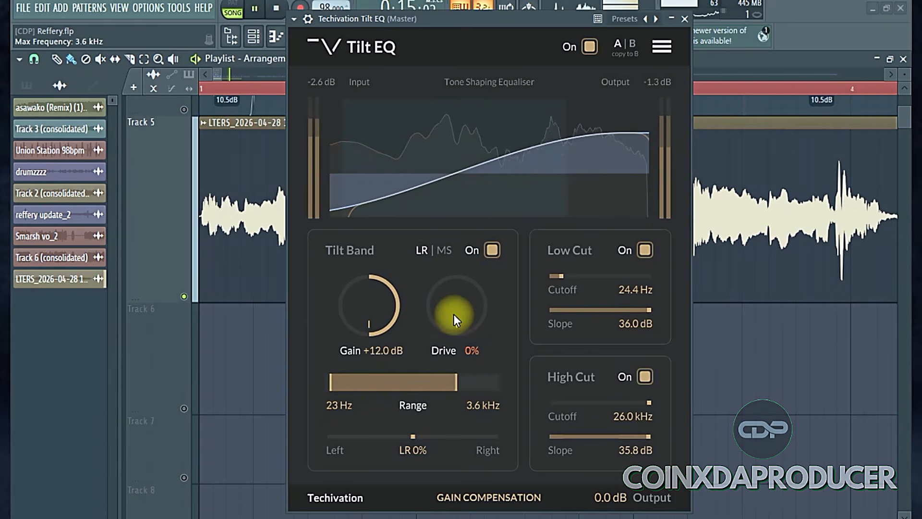
pyautogui.moveTo(454, 314); pyautogui.dragTo(419, 136)
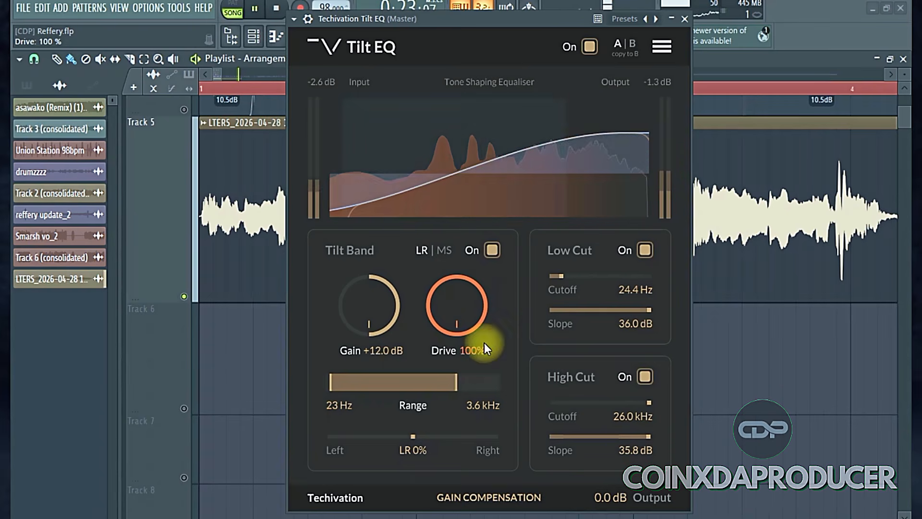
# Widen the Tilt Band's upper range limit to 15.1 kHz and try a lower gain before setting it to +12.0 dB
pyautogui.moveTo(373, 315); pyautogui.dragTo(376, 344)
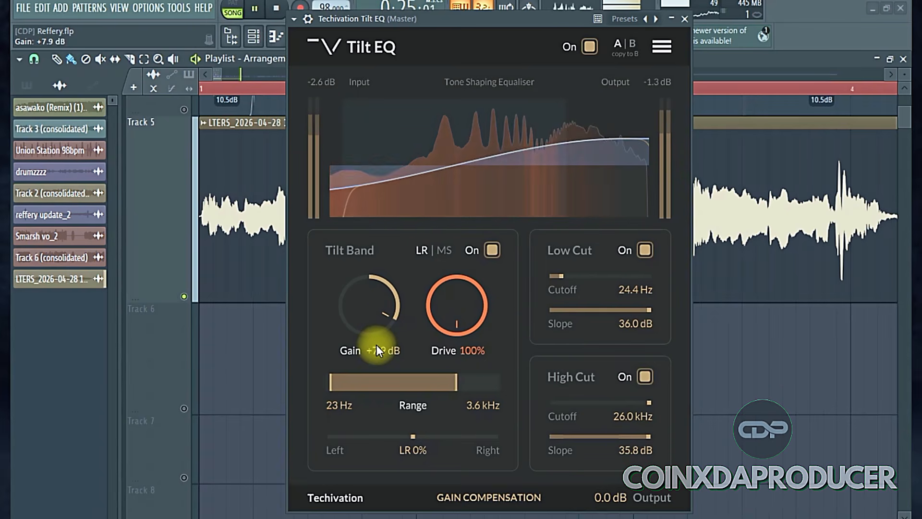
pyautogui.moveTo(460, 386); pyautogui.dragTo(497, 386)
pyautogui.moveTo(398, 325); pyautogui.dragTo(371, 260)
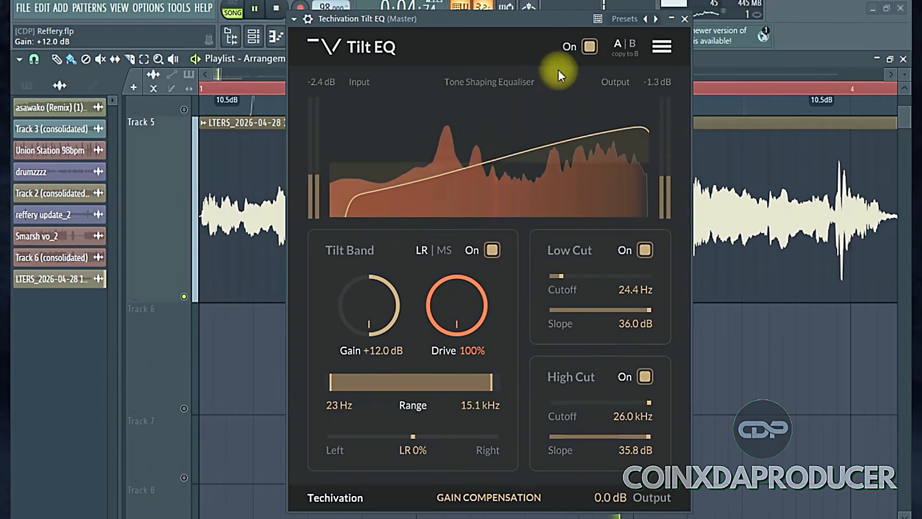
# Compare playback with Tilt EQ bypassed and enabled and with drive at 0% and 100%, and stop playback
pyautogui.click(590, 47)
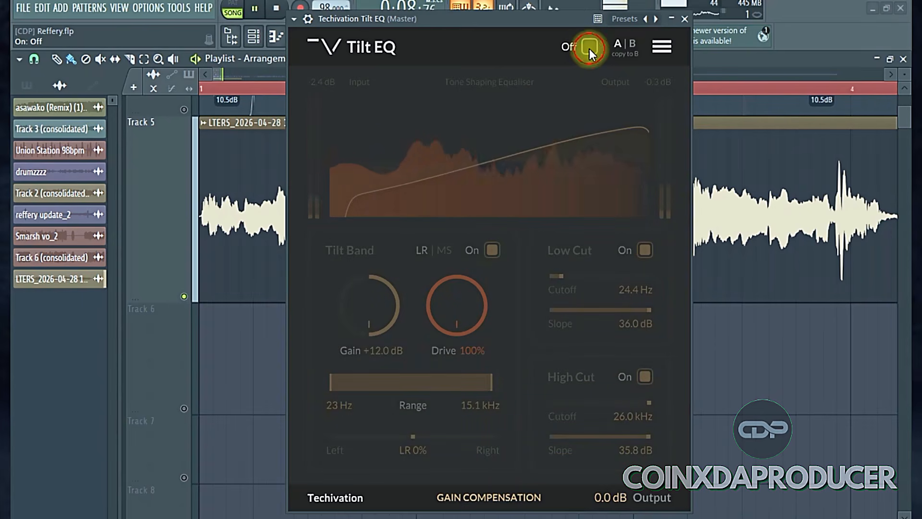
pyautogui.click(590, 48)
pyautogui.moveTo(465, 316); pyautogui.dragTo(460, 517)
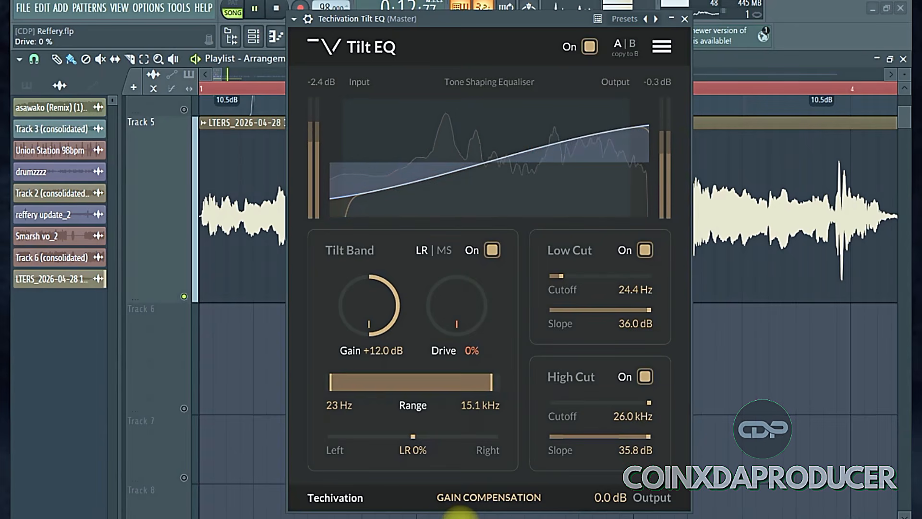
pyautogui.moveTo(461, 517); pyautogui.dragTo(403, 3)
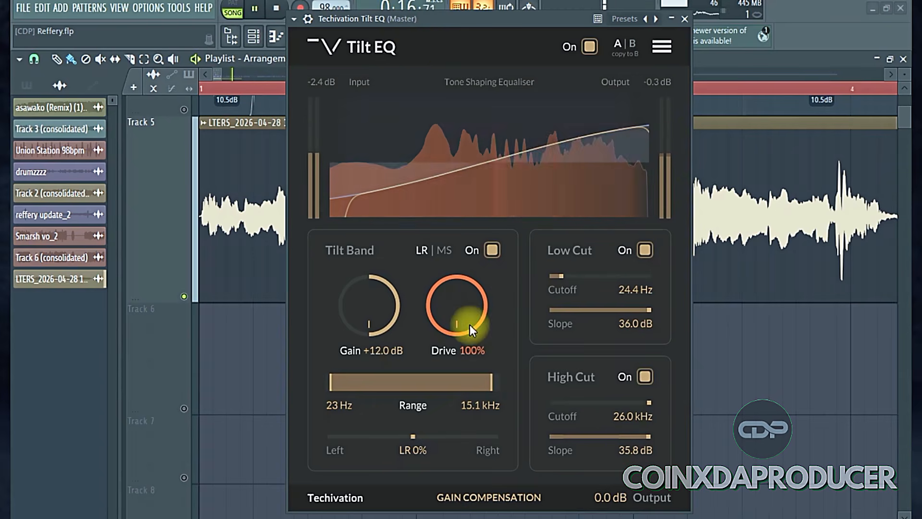
pyautogui.moveTo(457, 305); pyautogui.dragTo(475, 515)
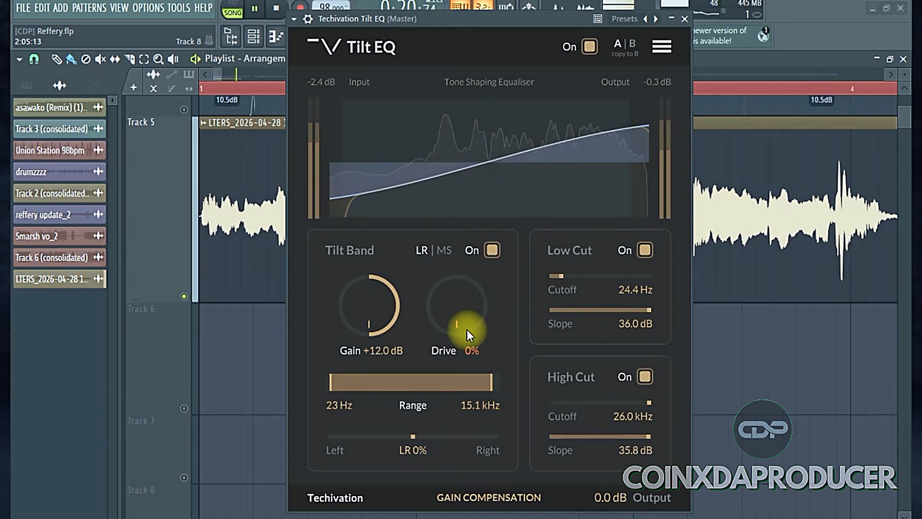
pyautogui.moveTo(464, 327); pyautogui.dragTo(451, 2)
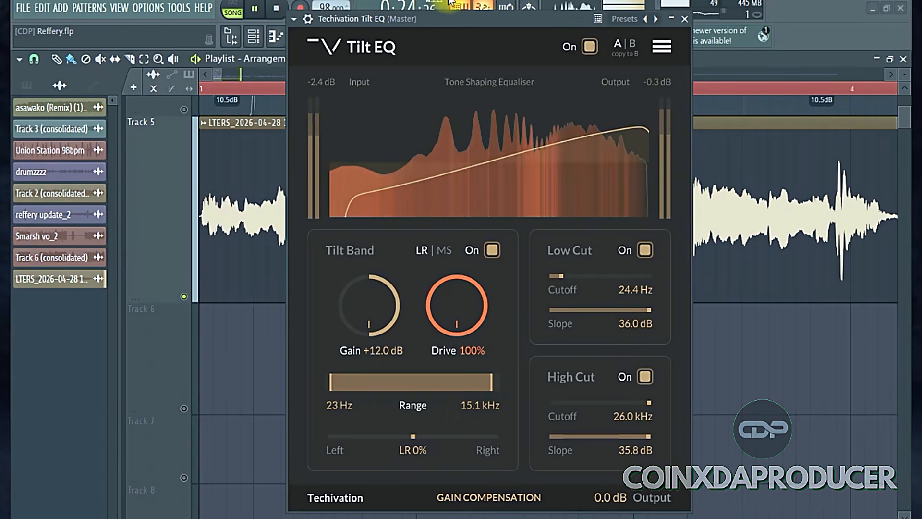
pyautogui.click(277, 8)
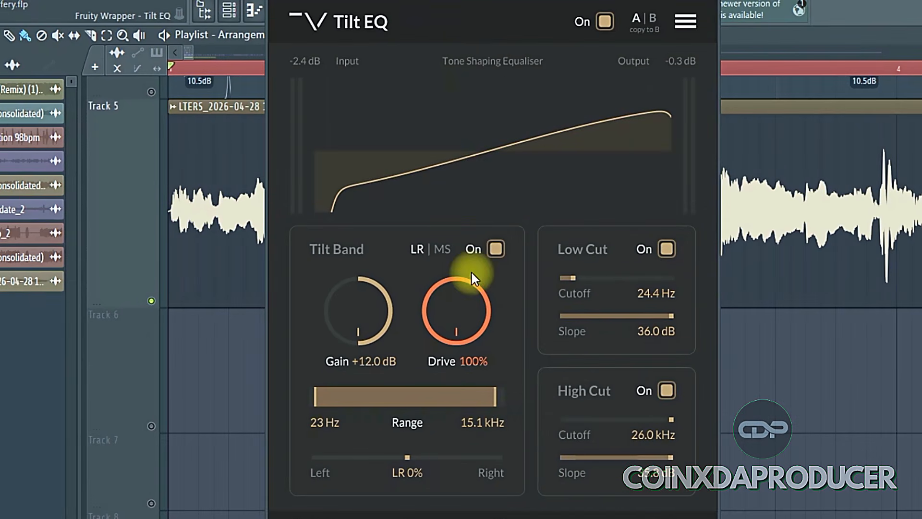
# Restart playback and set the Tilt Band drive to 0% and its gain to +12.0 dB
pyautogui.press('space')
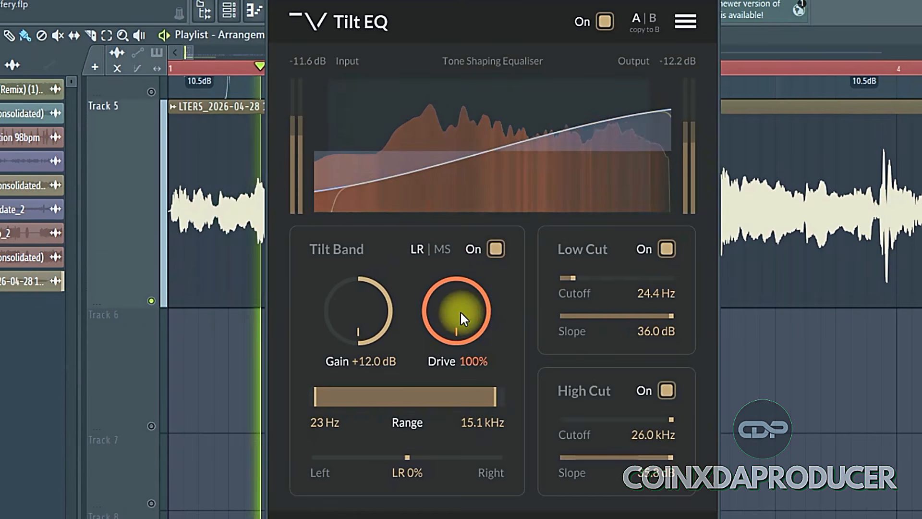
pyautogui.moveTo(461, 315); pyautogui.dragTo(539, 504)
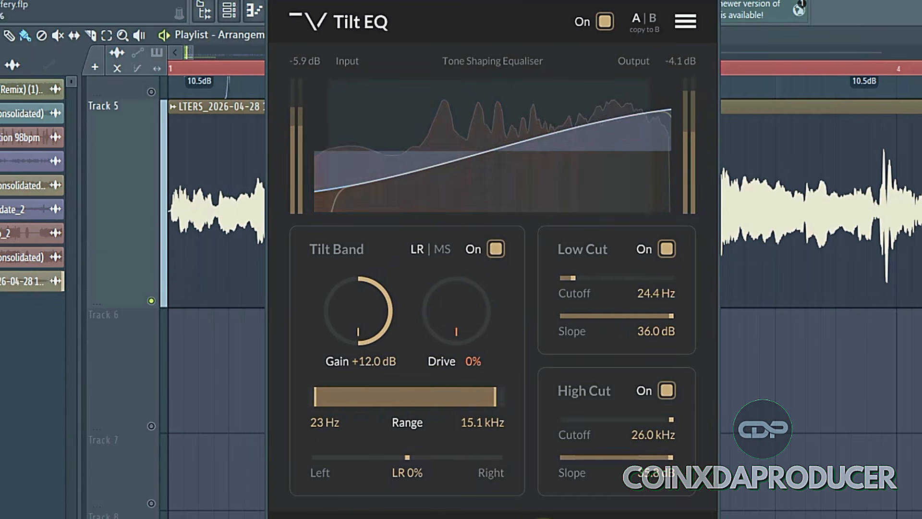
pyautogui.moveTo(366, 310); pyautogui.dragTo(346, 243)
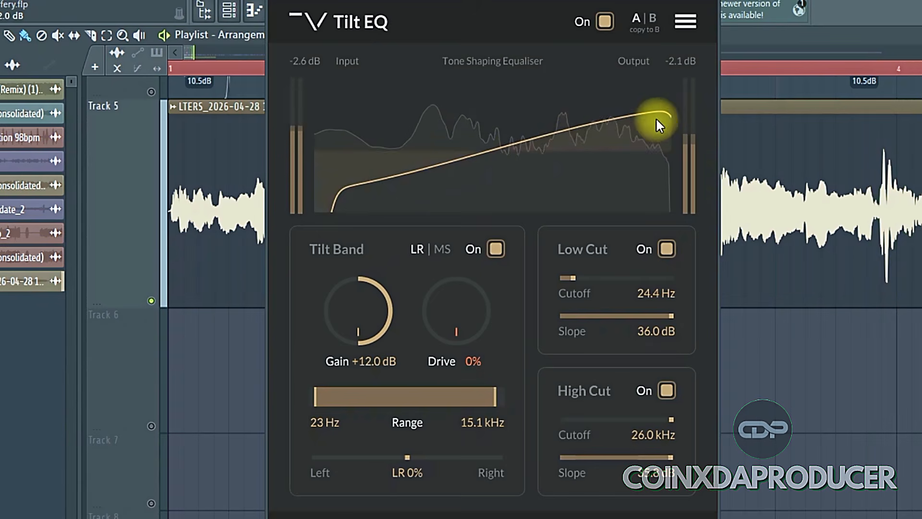
# Set the Tilt Band drive to 76% and try a gain of -12.0 dB before returning it to +12.0 dB during playback
pyautogui.moveTo(444, 310); pyautogui.dragTo(477, 158)
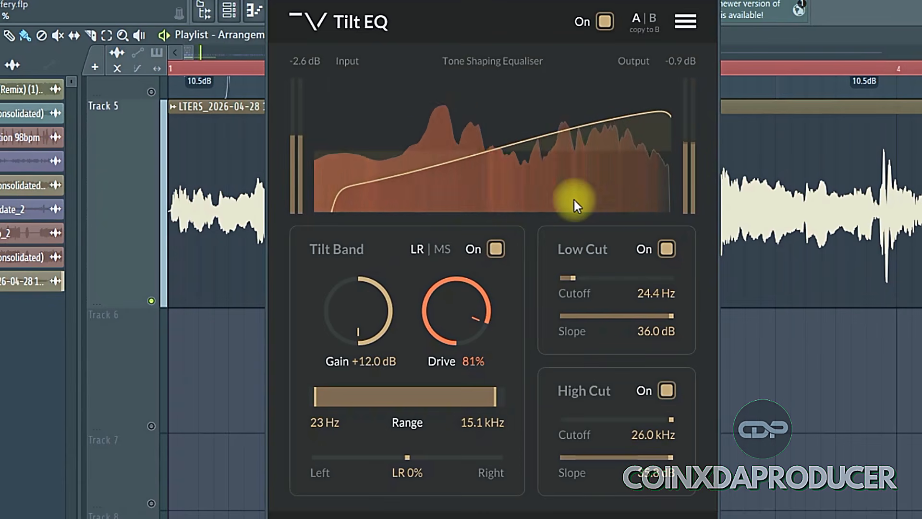
pyautogui.moveTo(459, 315); pyautogui.dragTo(444, 327)
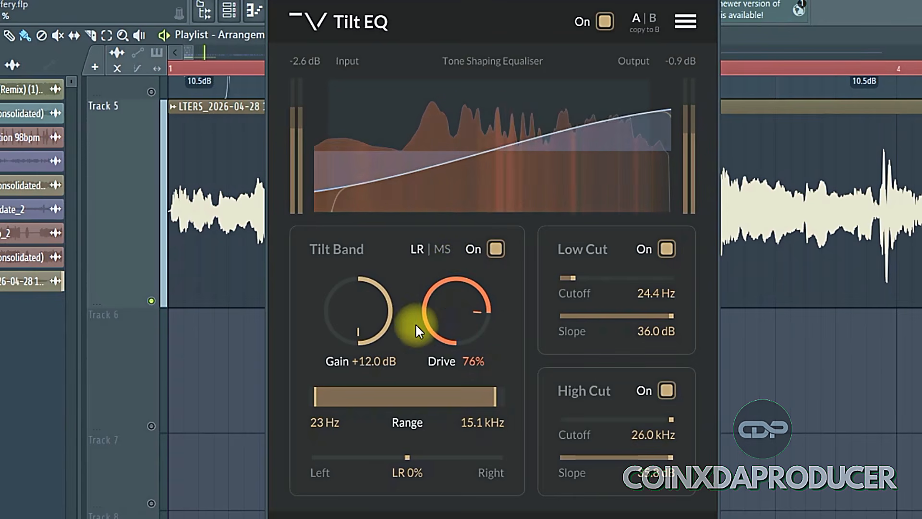
pyautogui.moveTo(373, 320); pyautogui.dragTo(339, 516)
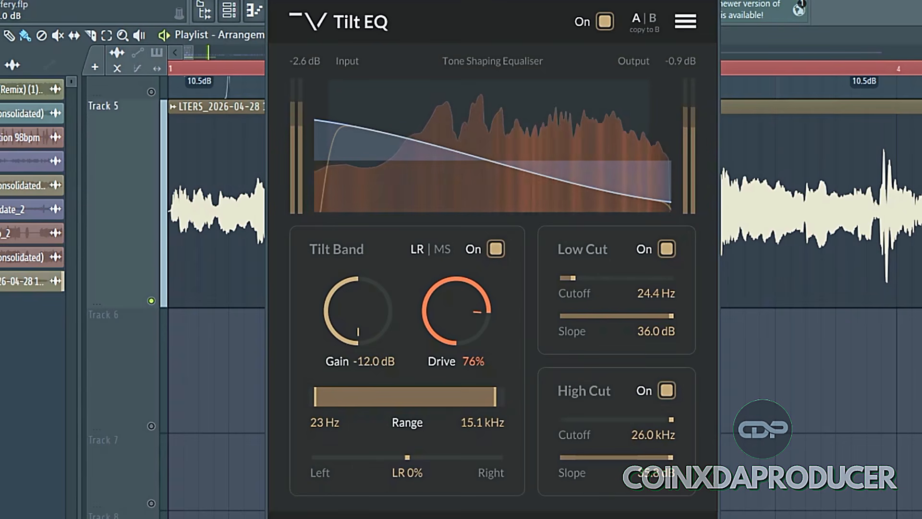
pyautogui.moveTo(339, 517); pyautogui.dragTo(382, 201)
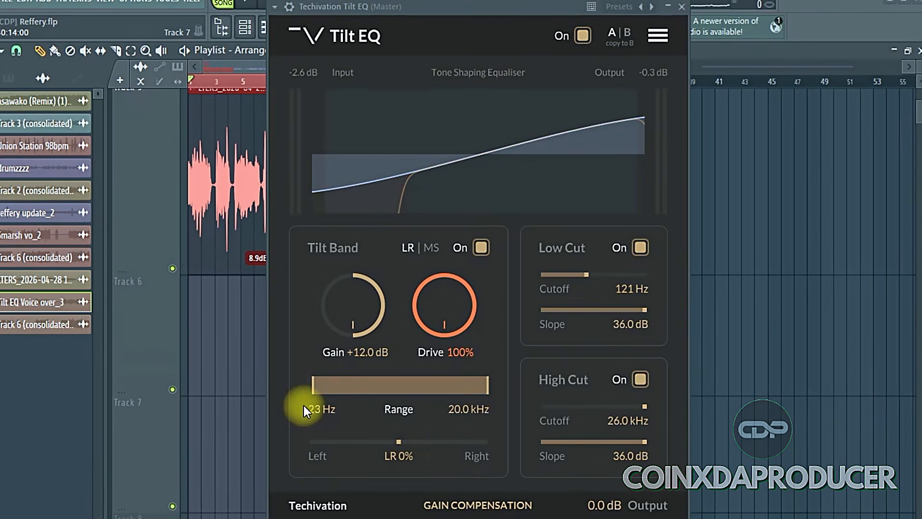
# Set the Tilt Band range to 34 Hz–20.0 kHz, then try shifting the left/right balance before resetting it to 0%
pyautogui.moveTo(312, 388)
pyautogui.mouseDown()
pyautogui.moveTo(471, 390)
pyautogui.moveTo(322, 390)
pyautogui.mouseUp()
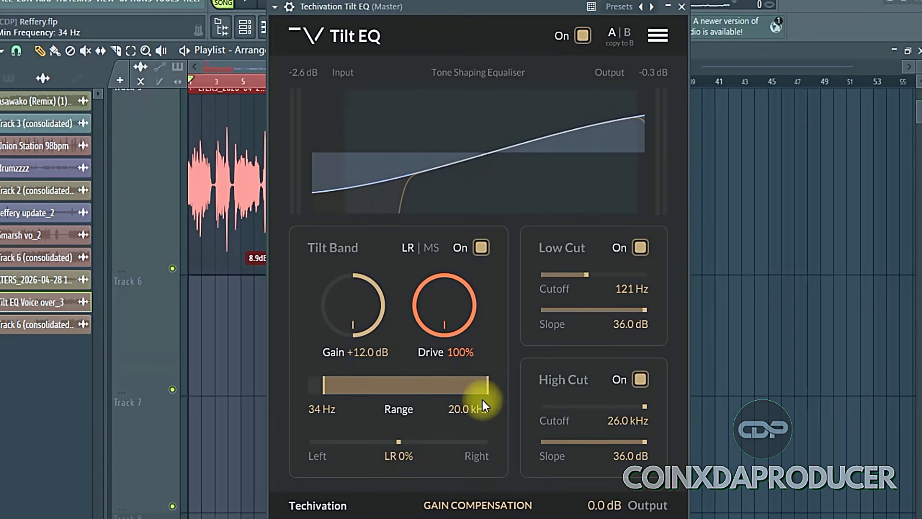
pyautogui.moveTo(489, 390)
pyautogui.mouseDown()
pyautogui.moveTo(386, 385)
pyautogui.moveTo(502, 393)
pyautogui.mouseUp()
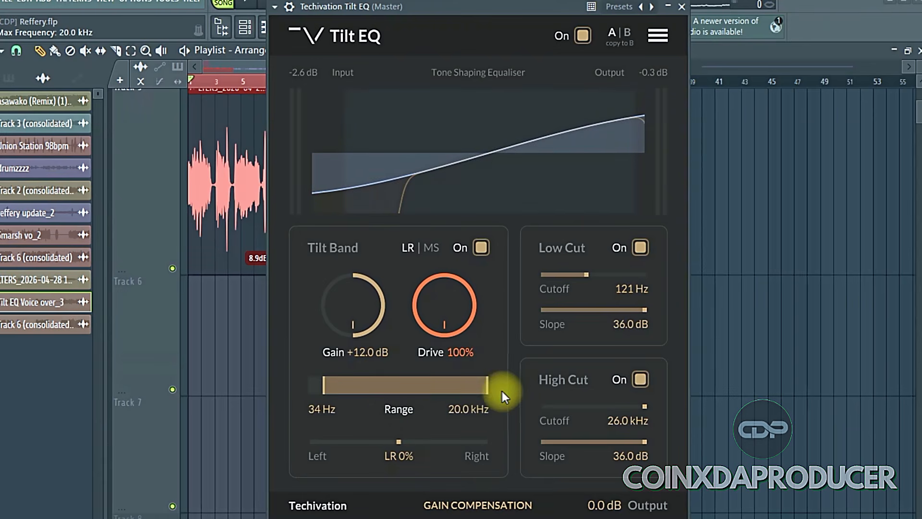
pyautogui.moveTo(402, 442); pyautogui.dragTo(394, 504)
pyautogui.doubleClick(391, 442)
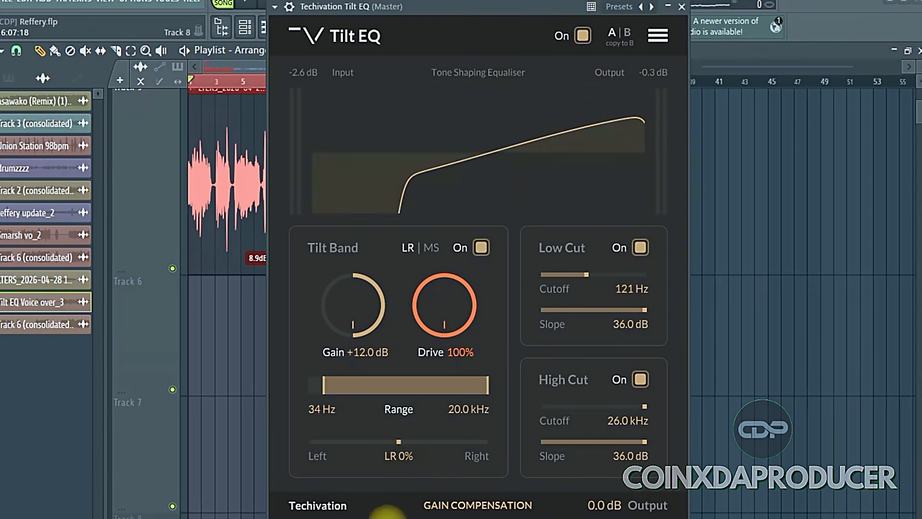
# Switch gain compensation off and back on, and try the output level control, keeping it at 0.0 dB
pyautogui.click(477, 508)
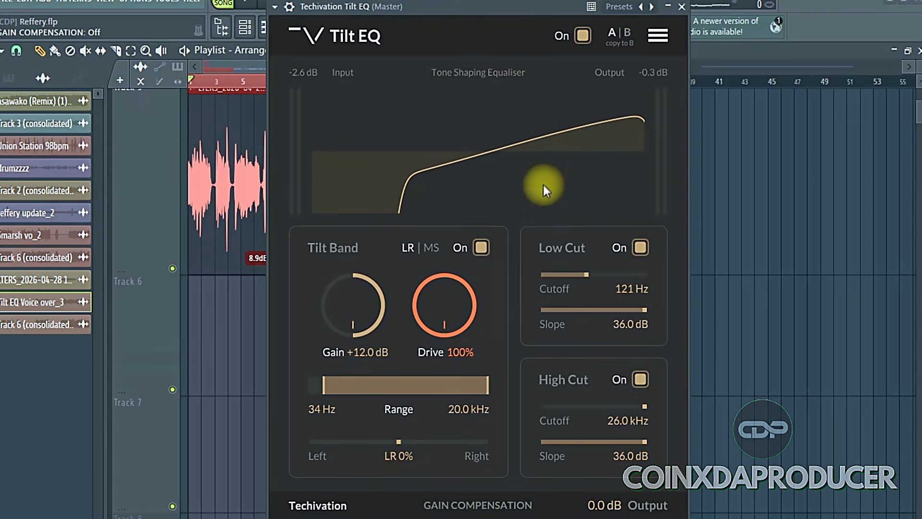
pyautogui.click(481, 510)
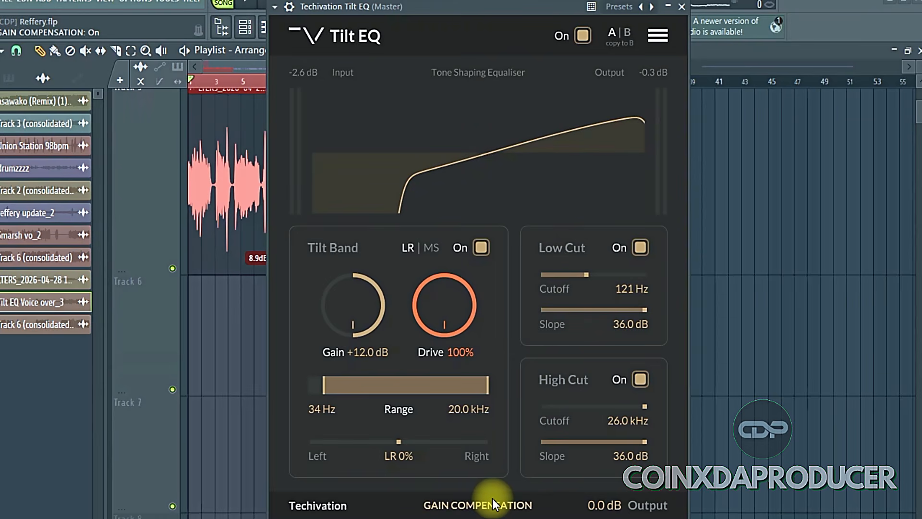
pyautogui.moveTo(559, 6); pyautogui.dragTo(545, 0)
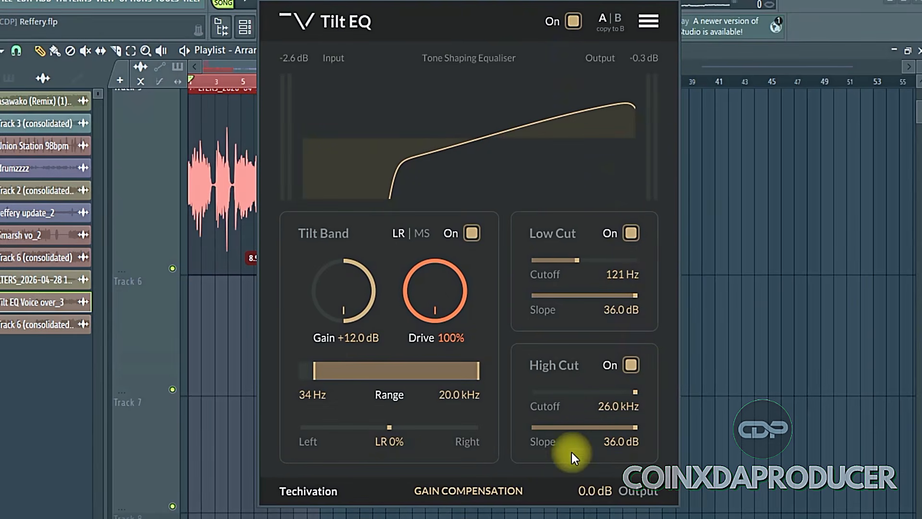
pyautogui.moveTo(590, 489); pyautogui.dragTo(602, 503)
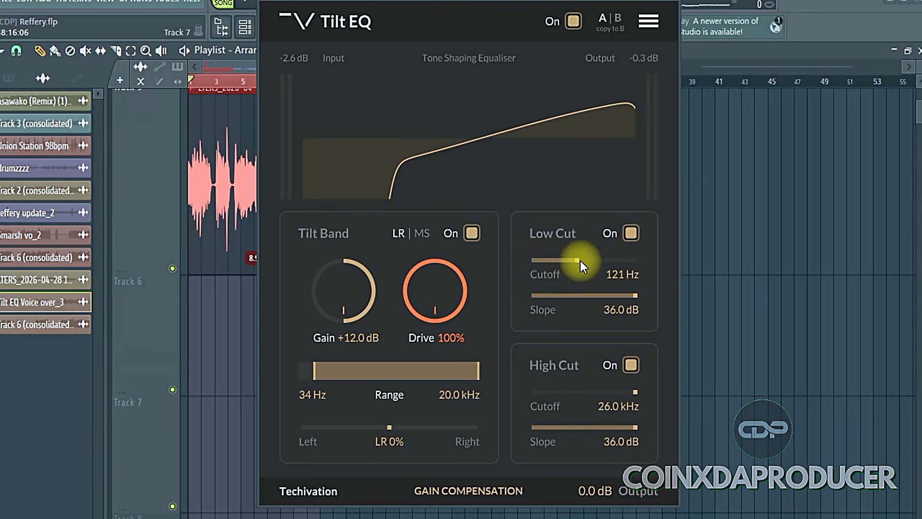
# Toggle the Low Cut filter off and on, try a 42.0 Hz cutoff, and set it to 106 Hz with a 36.0 dB slope
pyautogui.click(632, 233)
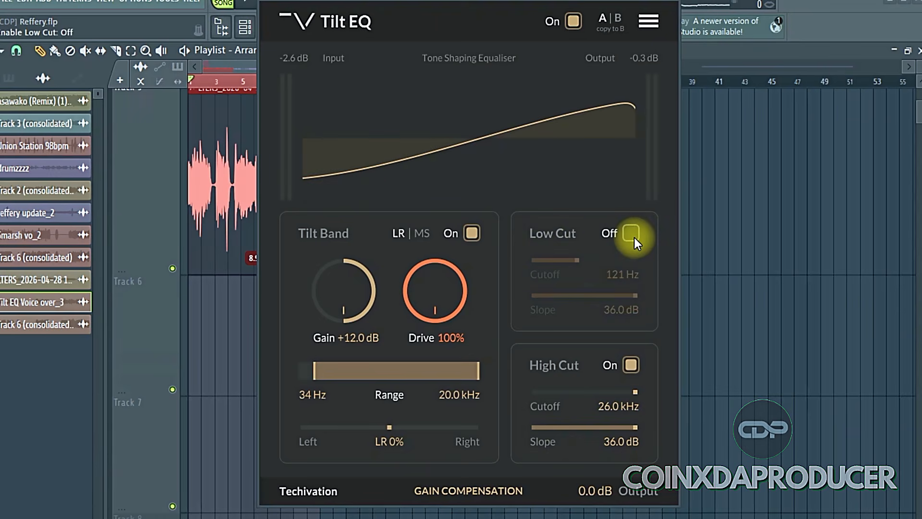
pyautogui.click(632, 234)
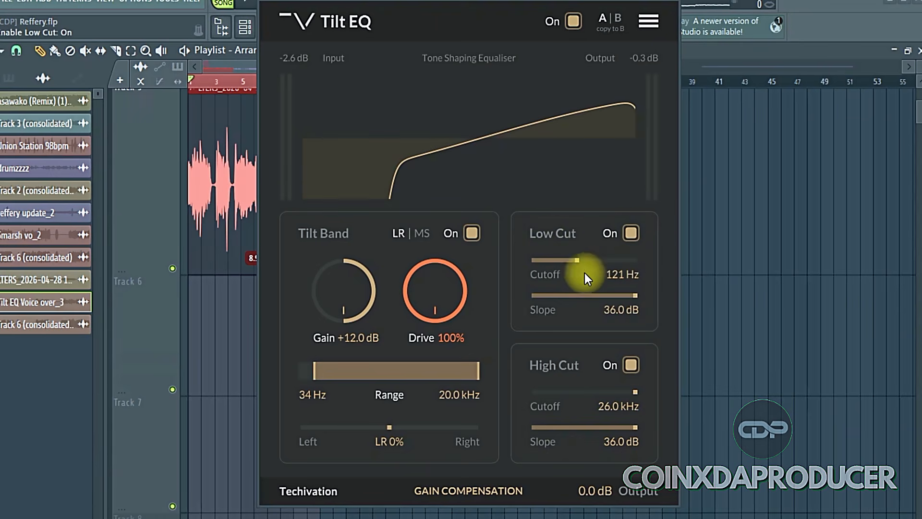
pyautogui.moveTo(577, 263); pyautogui.dragTo(537, 327)
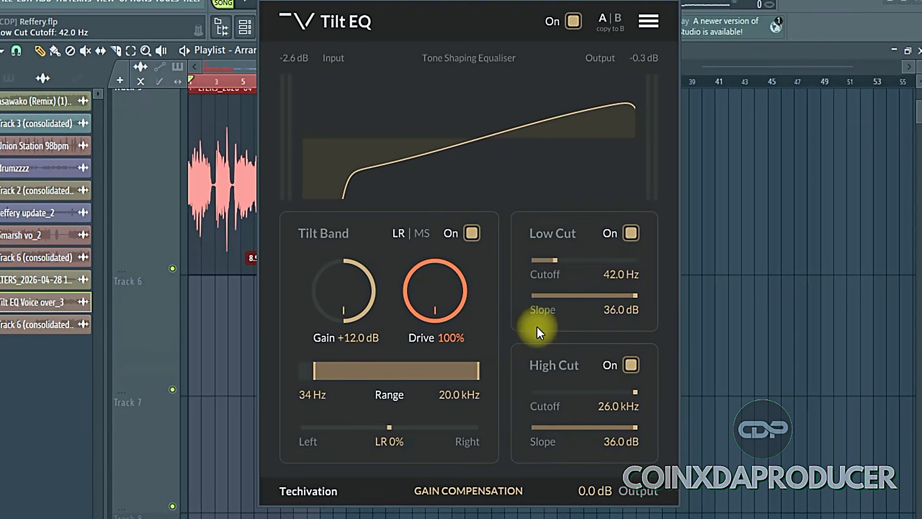
pyautogui.moveTo(637, 298); pyautogui.dragTo(721, 285)
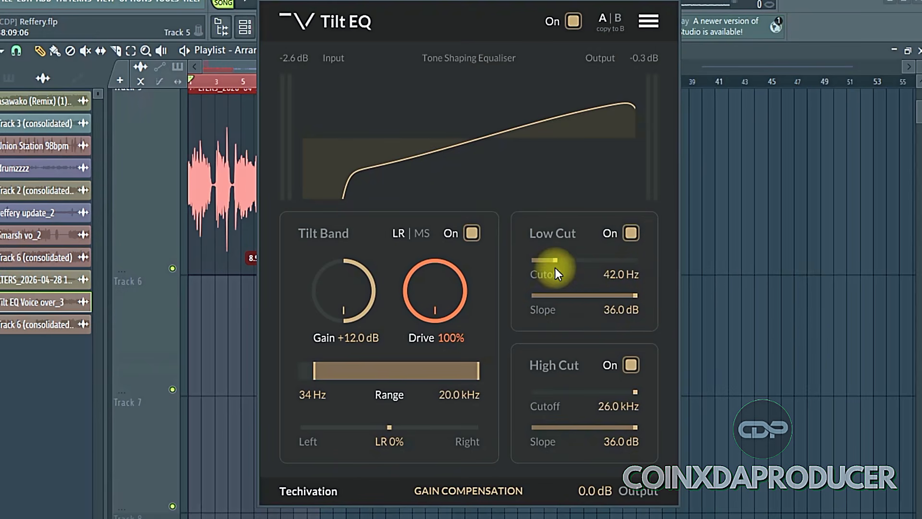
pyautogui.moveTo(576, 266); pyautogui.dragTo(669, 321)
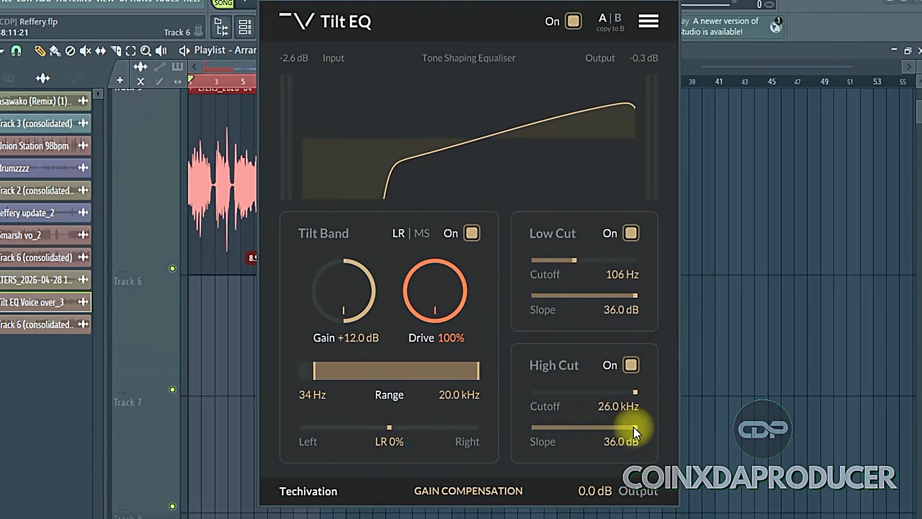
# Try the High Cut slope and cutoff controls, and switch the High Cut filter off and back on
pyautogui.moveTo(632, 431)
pyautogui.mouseDown()
pyautogui.moveTo(573, 430)
pyautogui.moveTo(637, 430)
pyautogui.mouseUp()
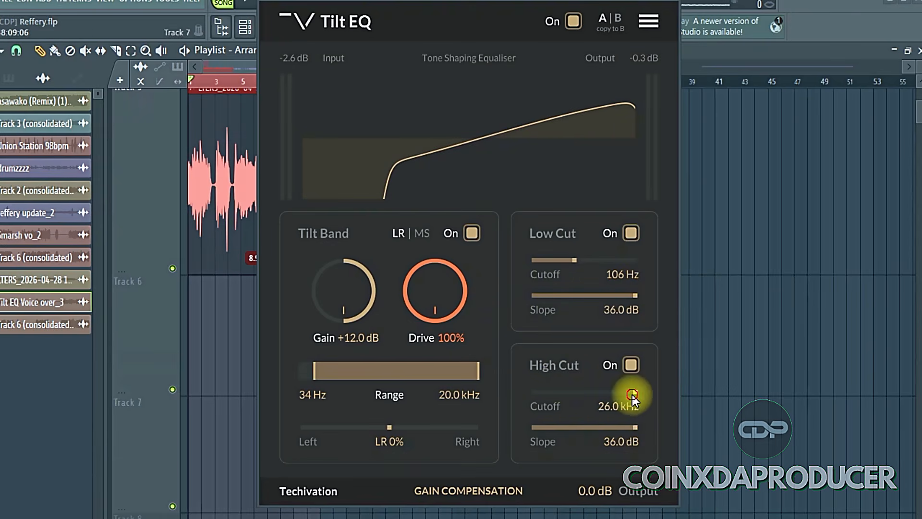
pyautogui.moveTo(632, 393)
pyautogui.mouseDown()
pyautogui.moveTo(480, 391)
pyautogui.moveTo(633, 396)
pyautogui.mouseUp()
pyautogui.click(631, 366)
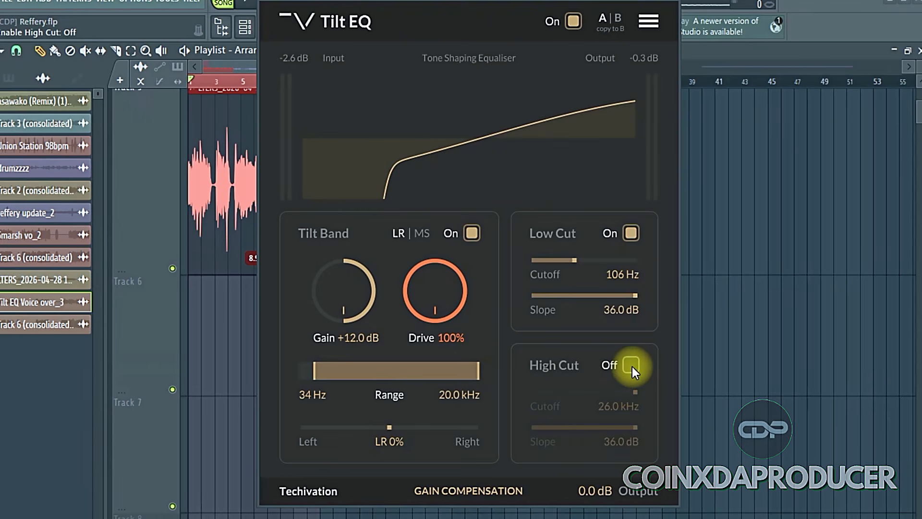
pyautogui.click(631, 366)
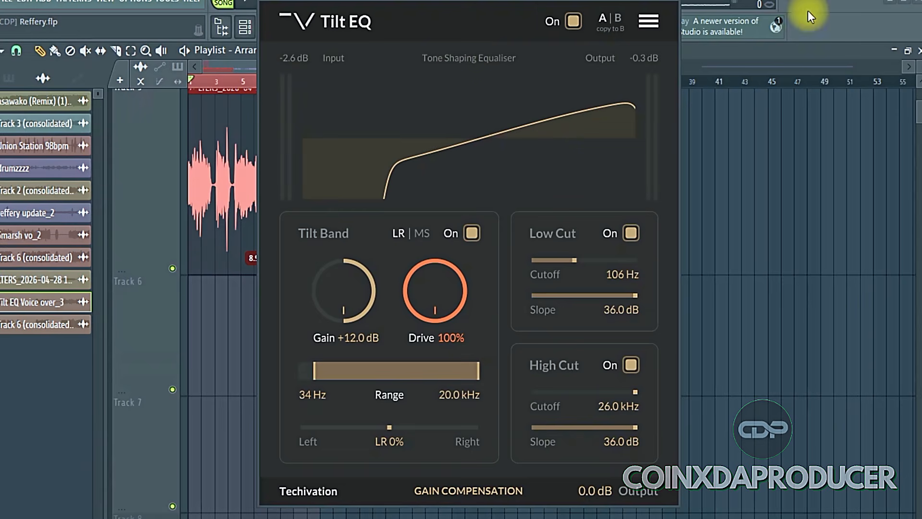
# Examine Tilt EQ's built-in presets, Drive Quality levels and other plugin options without choosing any
pyautogui.click(646, 17)
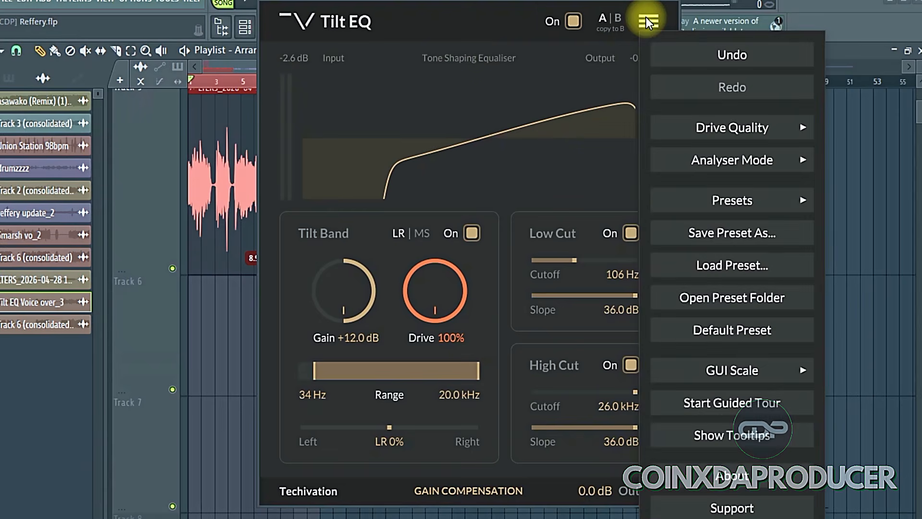
pyautogui.moveTo(736, 203)
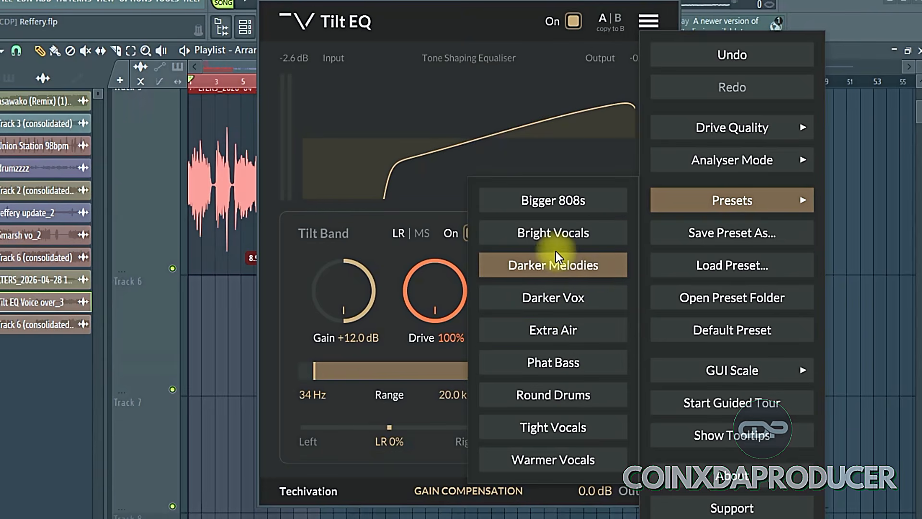
pyautogui.moveTo(745, 127)
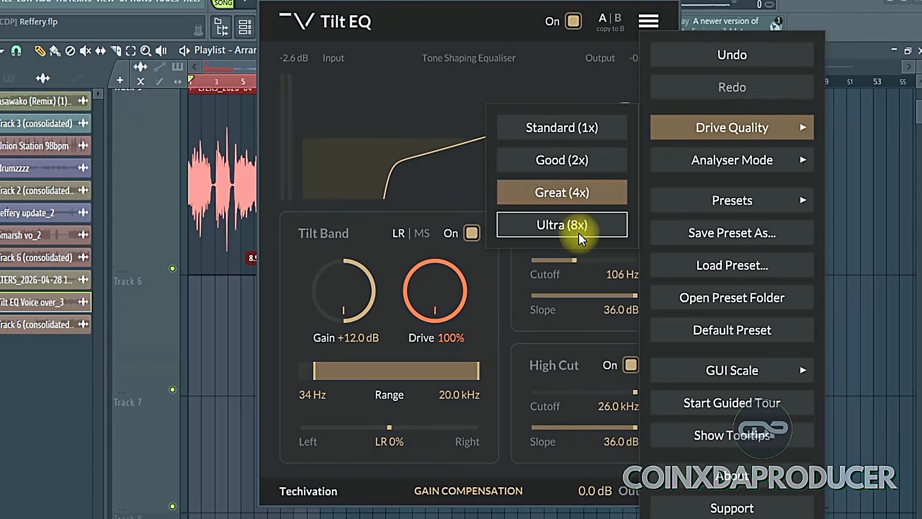
pyautogui.moveTo(748, 169)
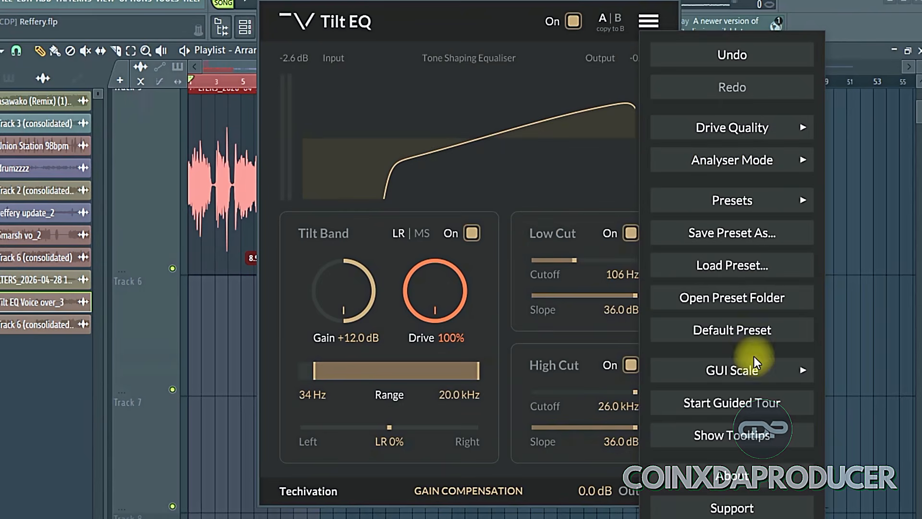
pyautogui.moveTo(725, 376)
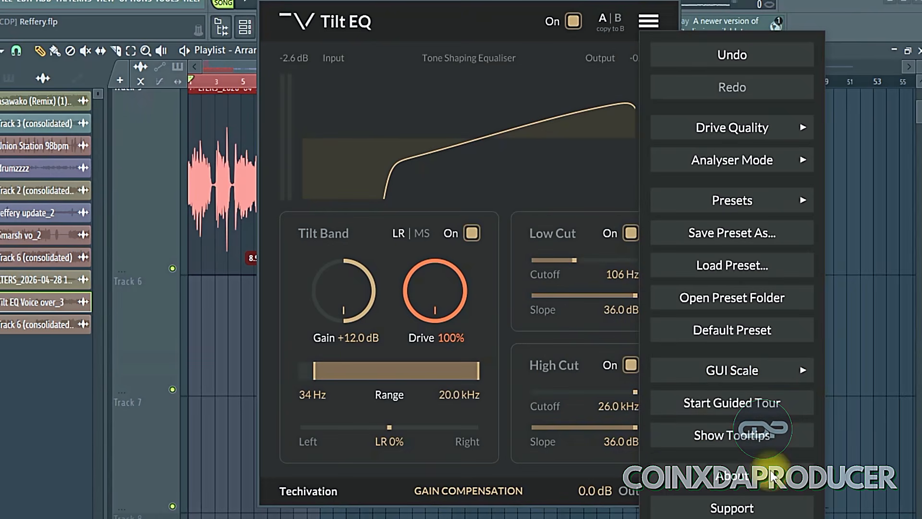
pyautogui.click(550, 67)
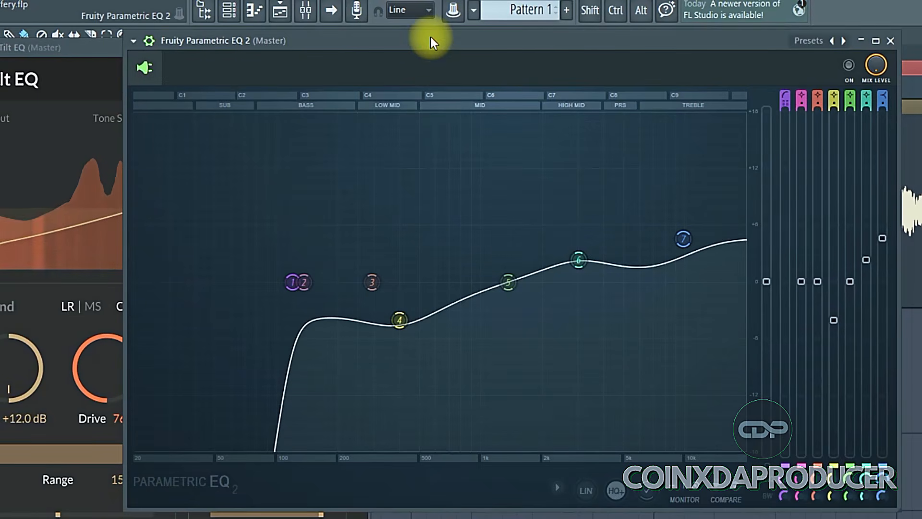
# Show Fruity Parametric EQ 2 beside the Tilt EQ window during playback and close the mixer
pyautogui.moveTo(440, 36); pyautogui.dragTo(596, 56)
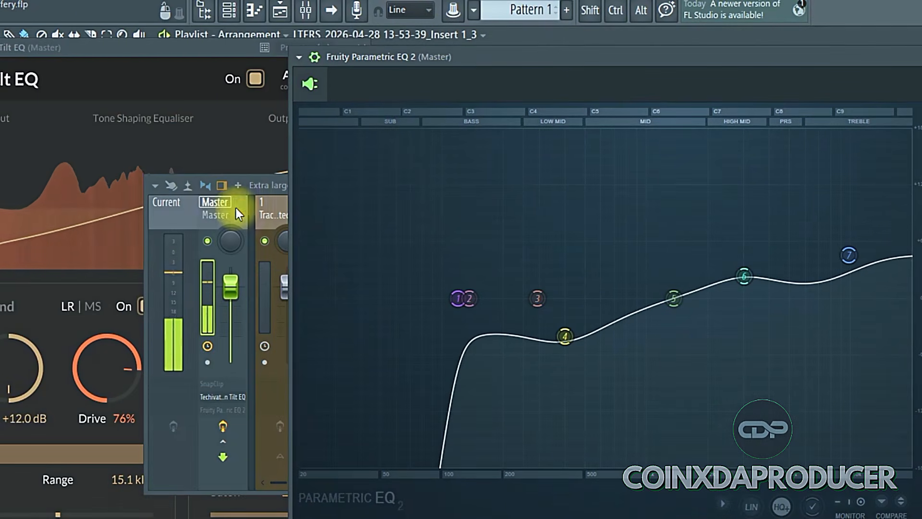
pyautogui.click(286, 192)
pyautogui.click(277, 185)
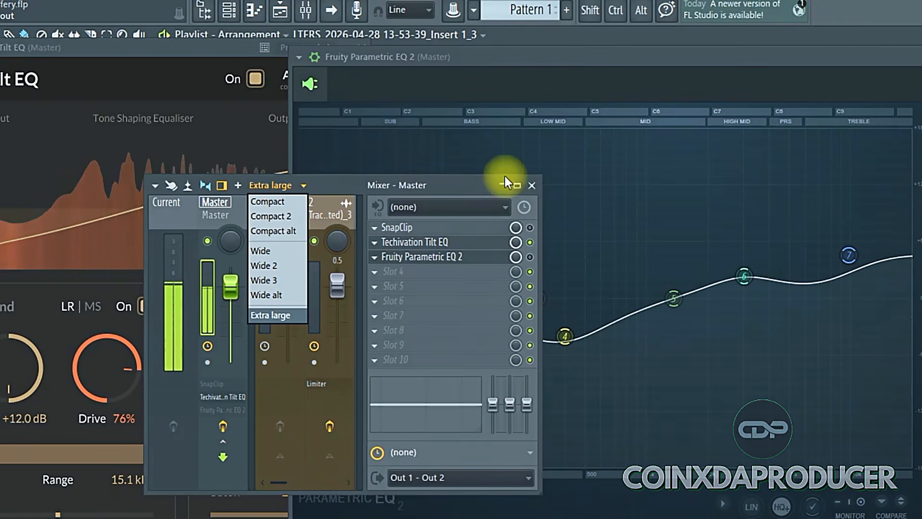
pyautogui.click(537, 185)
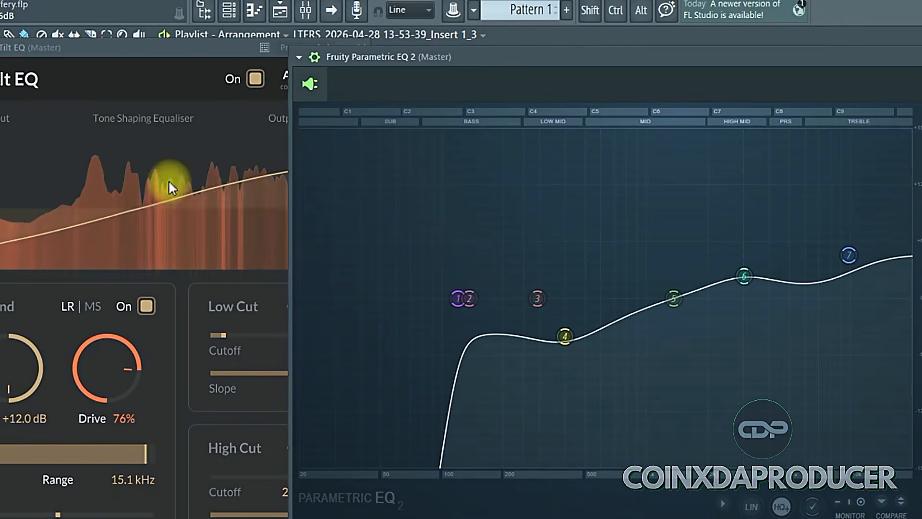
# Compare the Tilt EQ curve with the Fruity Parametric EQ 2 curve by bringing each plugin window forward in turn
pyautogui.moveTo(177, 56); pyautogui.dragTo(209, 40)
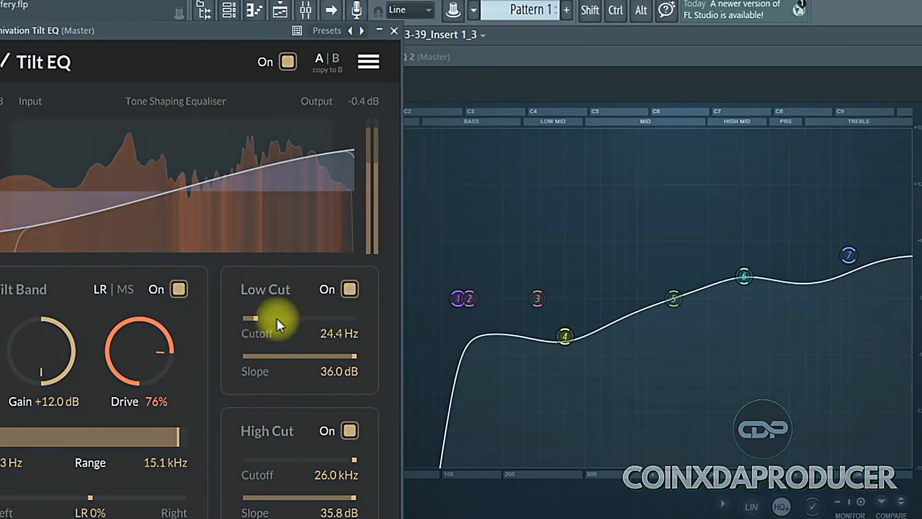
pyautogui.click(576, 257)
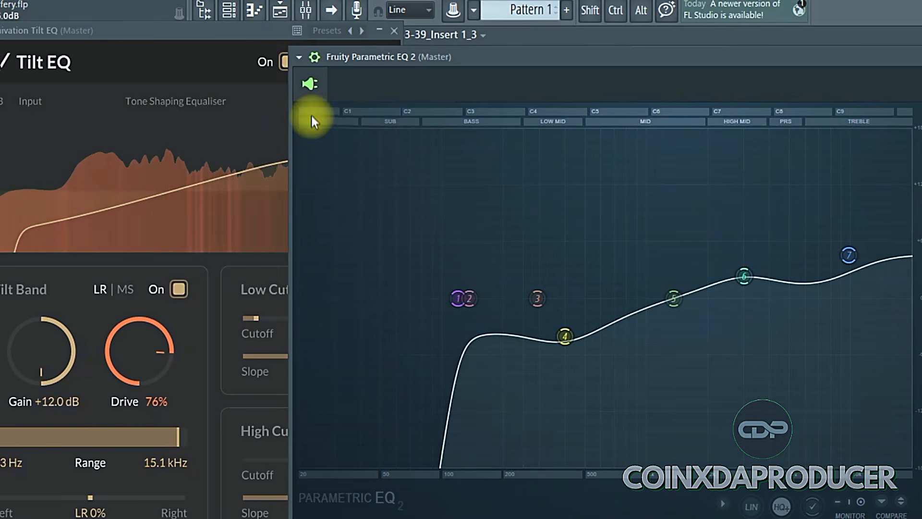
pyautogui.click(116, 165)
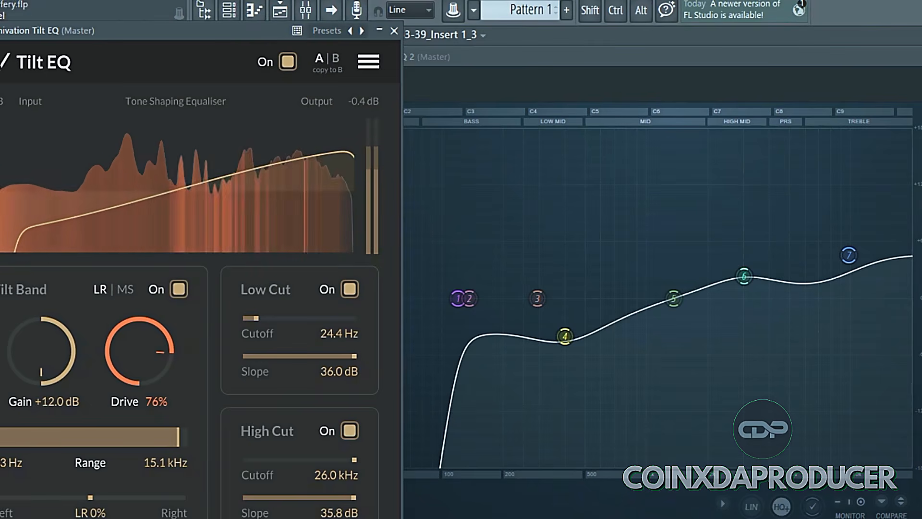
# Close the Fruity Parametric EQ 2 window, move Tilt EQ back over the middle of the playlist, and stop playback
pyautogui.click(796, 58)
pyautogui.moveTo(796, 57); pyautogui.dragTo(690, 40)
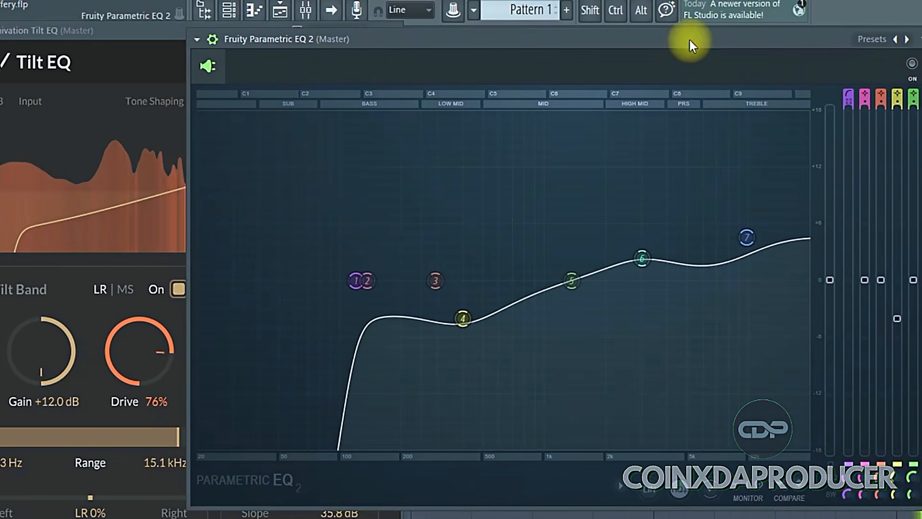
pyautogui.click(921, 39)
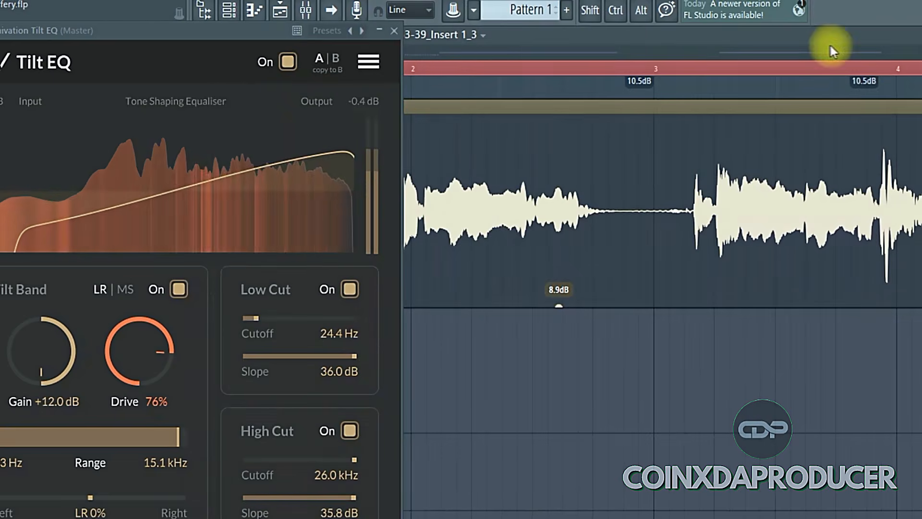
pyautogui.moveTo(256, 27); pyautogui.dragTo(547, 1)
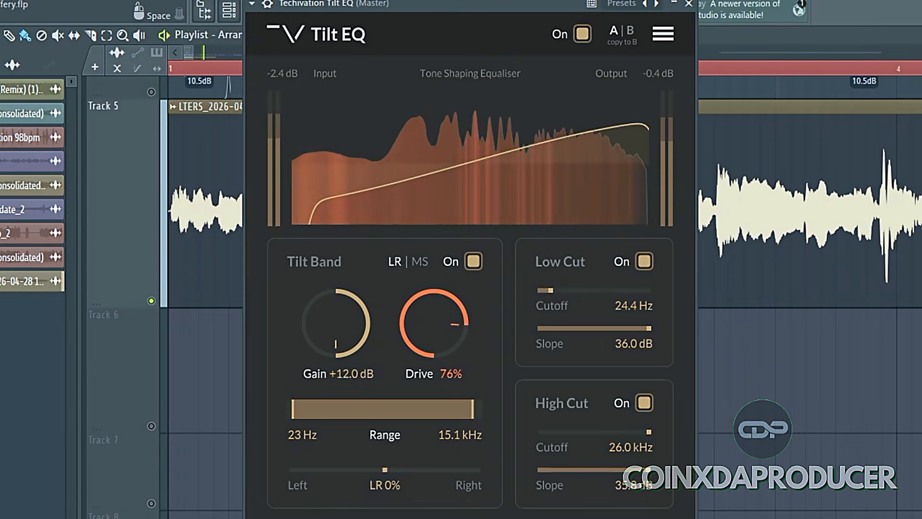
pyautogui.press('space')
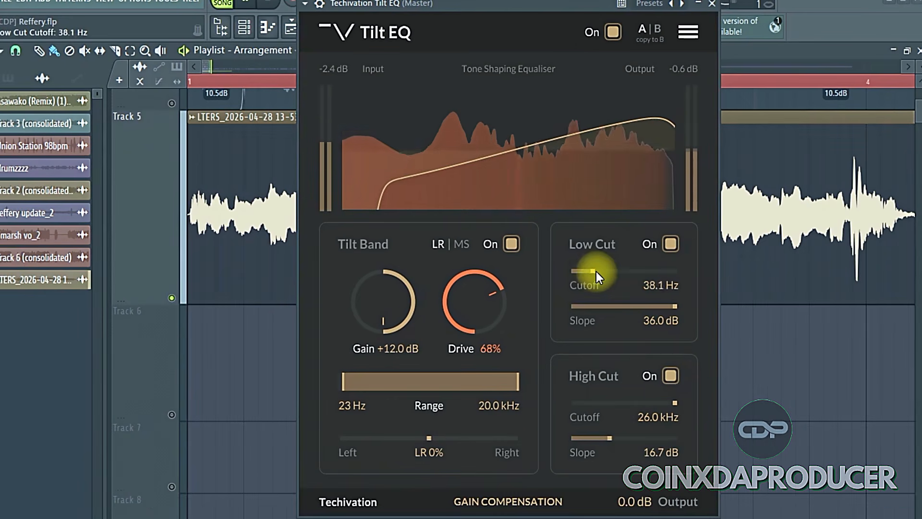
# Set the Low Cut cutoff to 54.2 Hz and try a 6.0 dB High Cut slope before setting it to 35.8 dB
pyautogui.moveTo(597, 270)
pyautogui.mouseDown()
pyautogui.moveTo(632, 269)
pyautogui.moveTo(603, 270)
pyautogui.mouseUp()
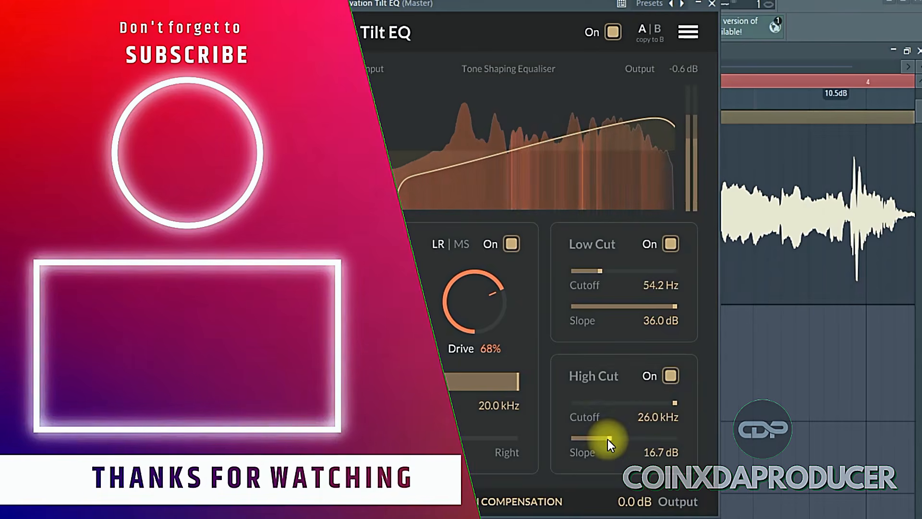
pyautogui.moveTo(607, 438); pyautogui.dragTo(508, 428)
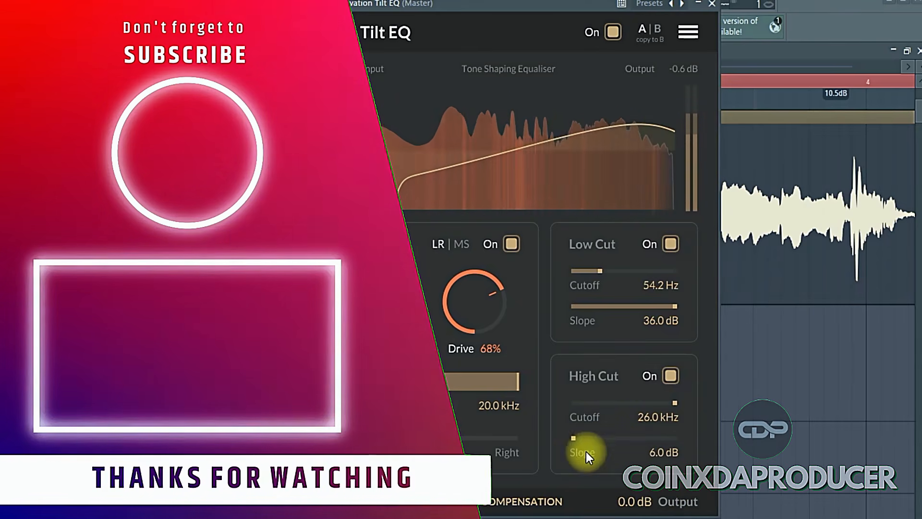
pyautogui.moveTo(577, 443); pyautogui.dragTo(695, 458)
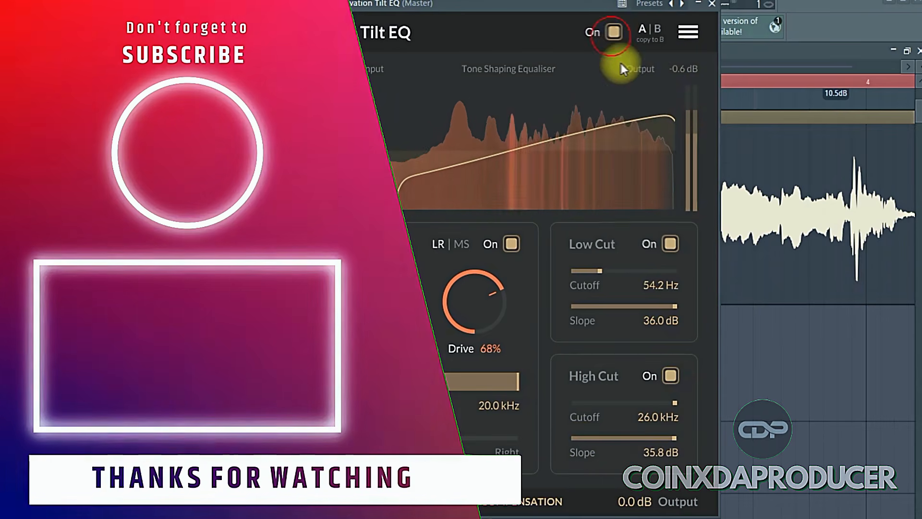